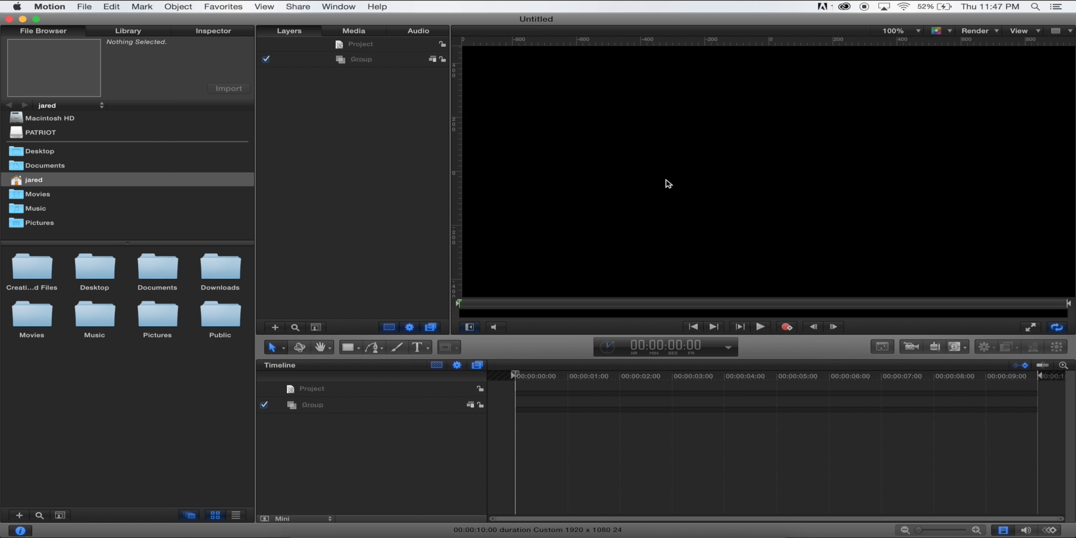
Set the project's background color to light yellow and its background type to Solid.
{"action": "key", "text": "shift+z"}
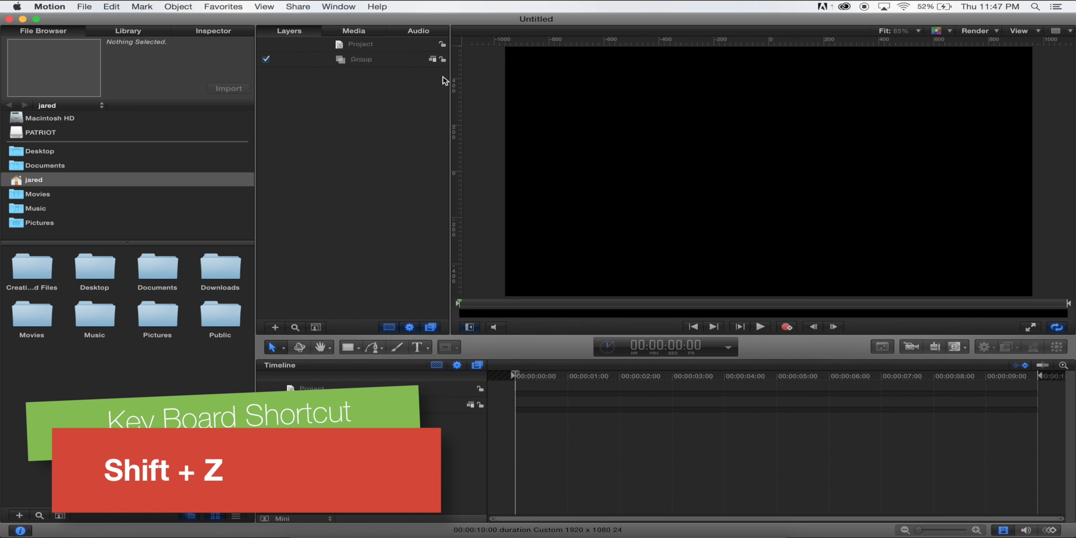
{"action": "left_click", "coordinate": [342, 47]}
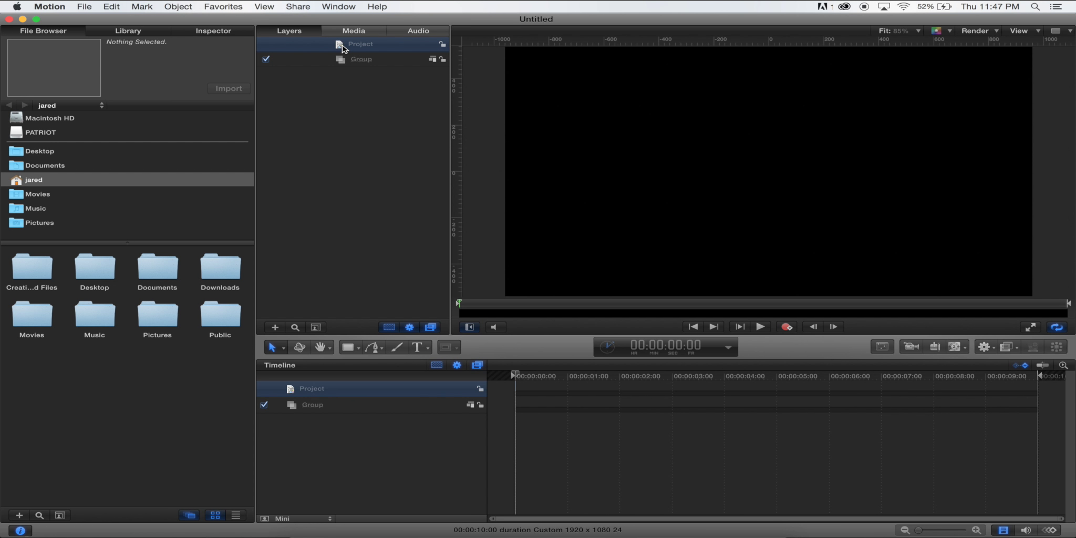
{"action": "left_click", "coordinate": [225, 33]}
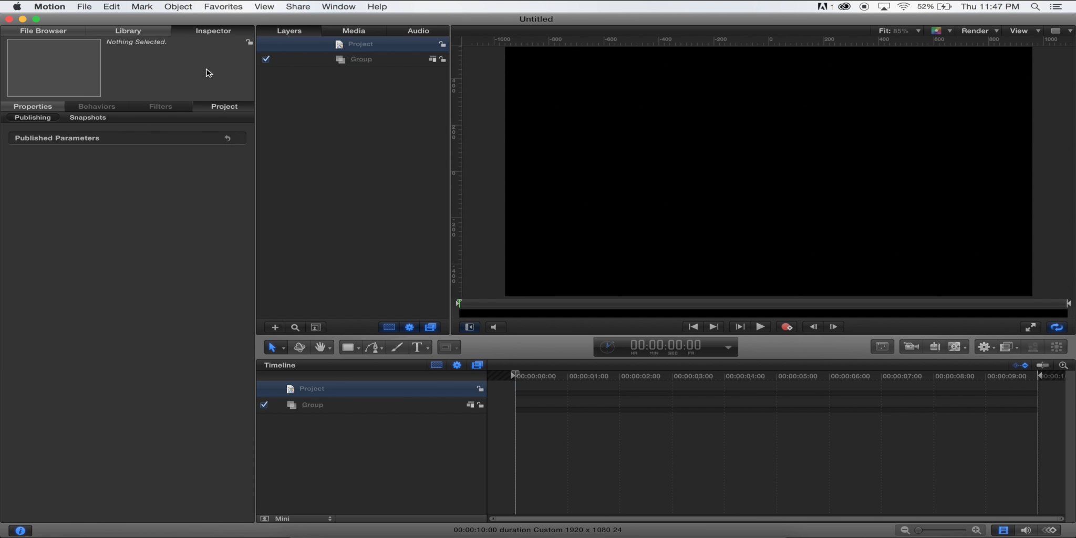
{"action": "left_click", "coordinate": [30, 110]}
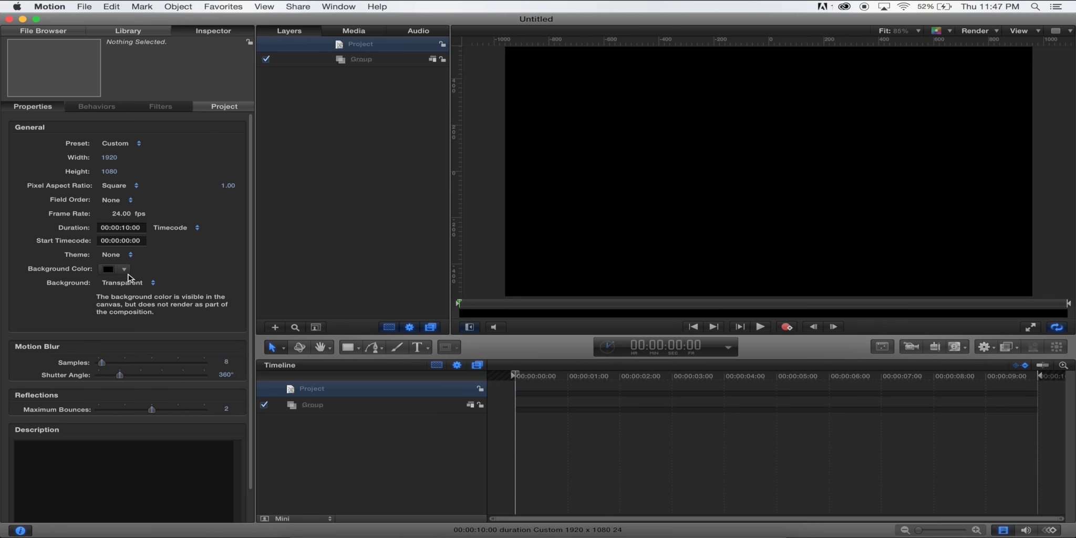
{"action": "left_click", "coordinate": [108, 269]}
{"action": "left_click", "coordinate": [128, 337]}
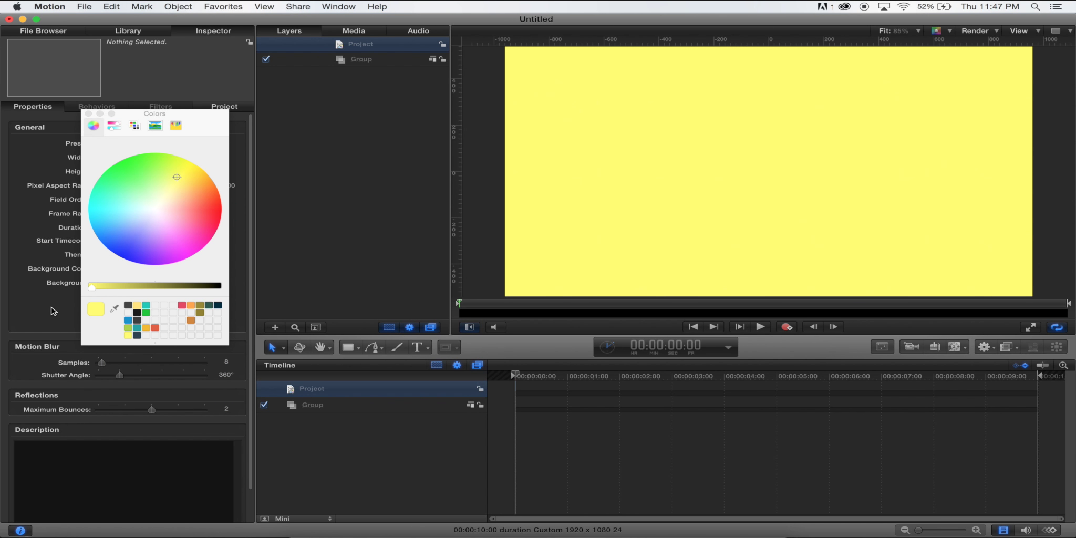
{"action": "left_click", "coordinate": [88, 114]}
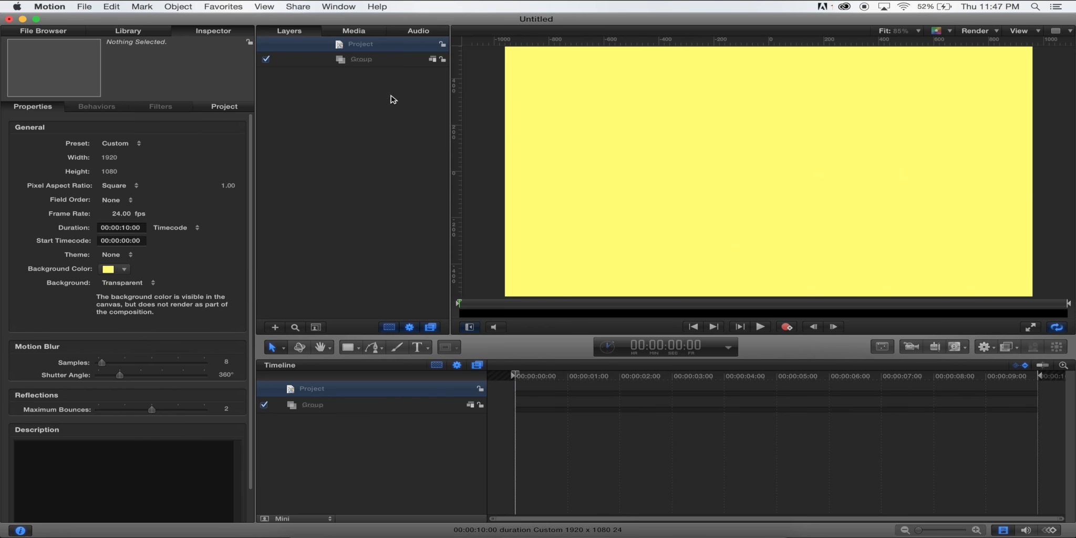
{"action": "left_click", "coordinate": [146, 288]}
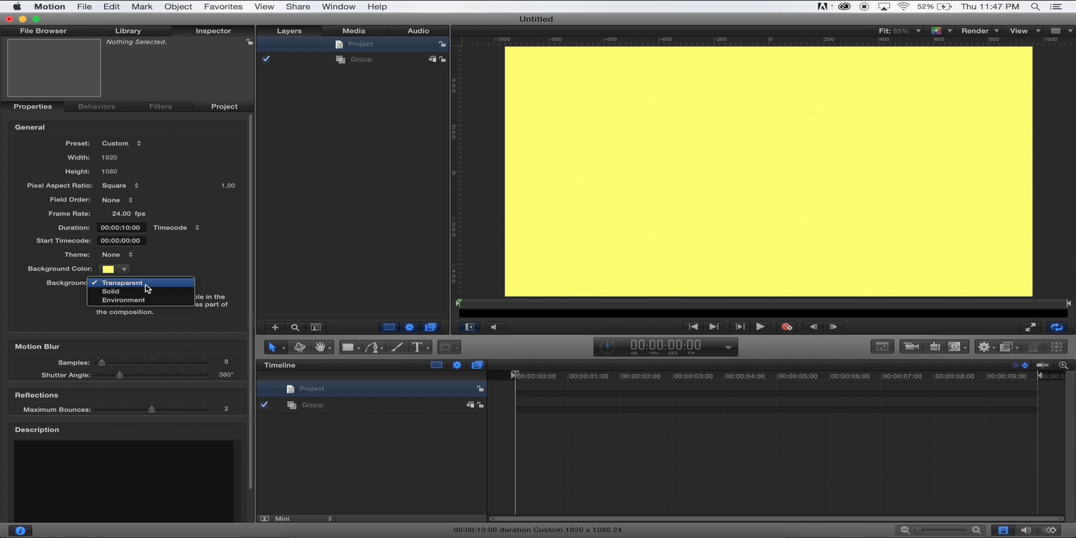
{"action": "left_click", "coordinate": [144, 292]}
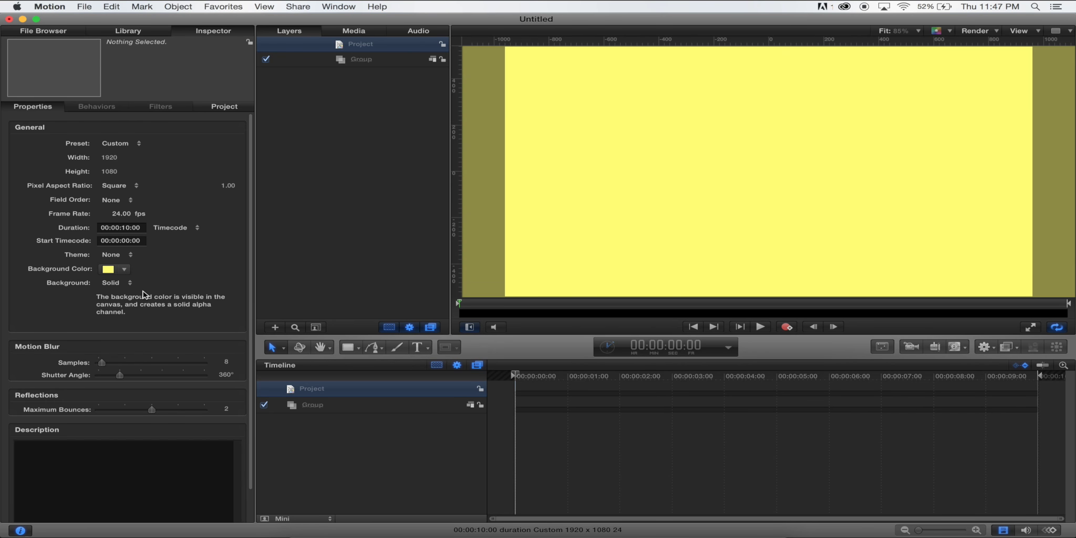
Turn off Show Full View Area so the canvas hides everything outside the frame.
{"action": "key", "text": "super+minus"}
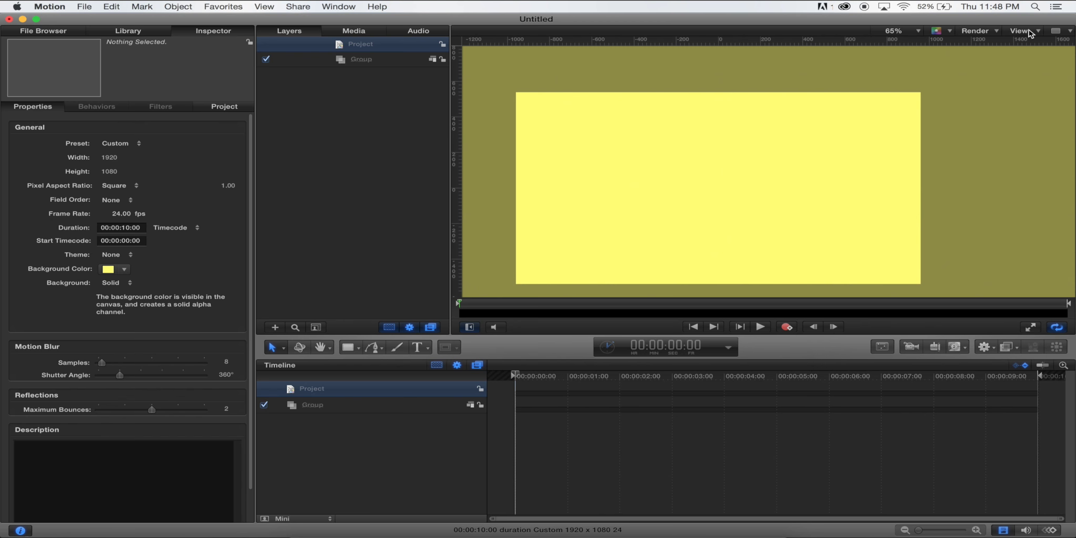
{"action": "left_click", "coordinate": [1030, 32]}
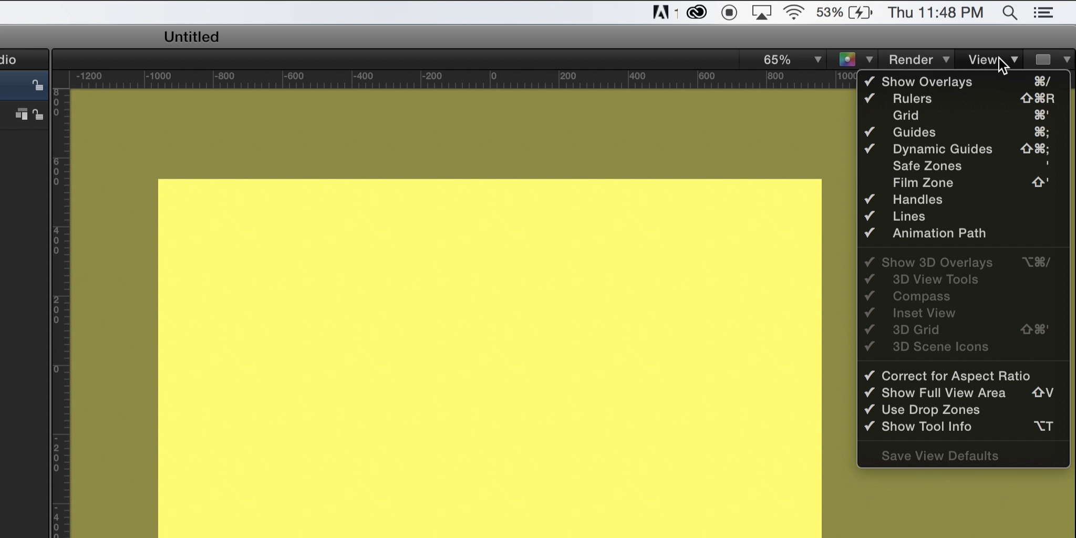
{"action": "left_click", "coordinate": [965, 393]}
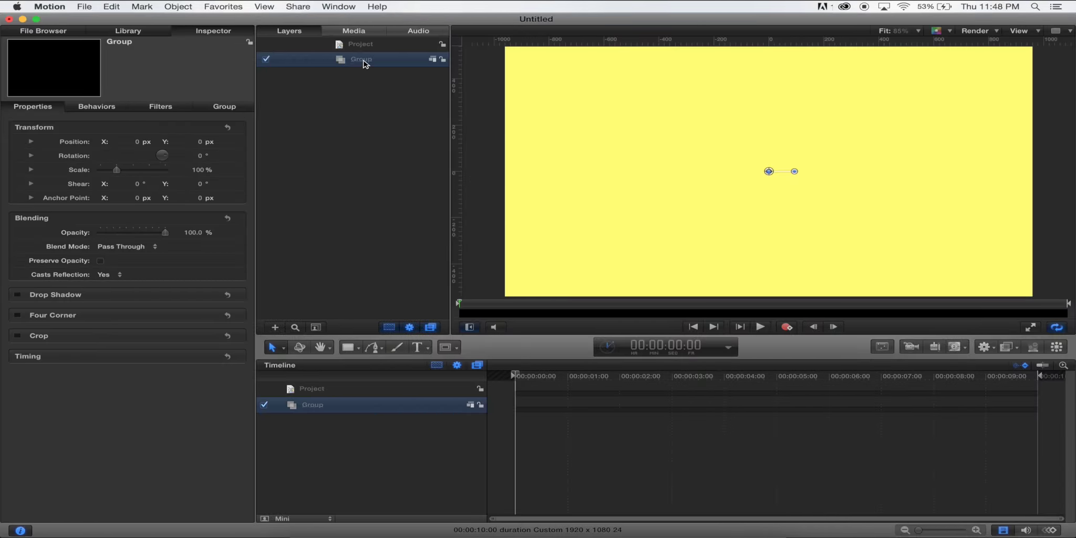
Rename the empty group as Text.
{"action": "double_click", "coordinate": [365, 58]}
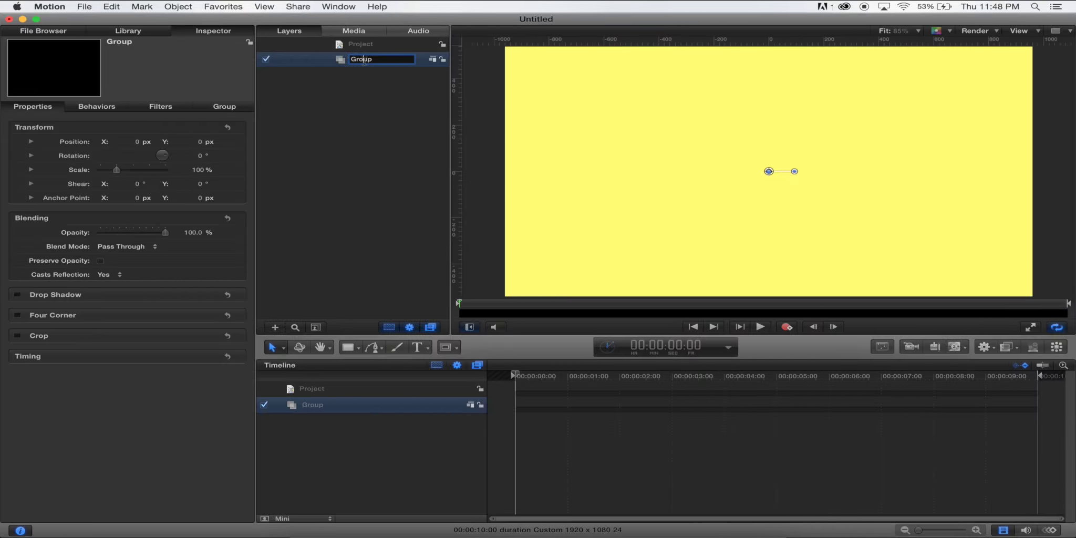
{"action": "type", "text": "Text"}
{"action": "key", "text": "Return"}
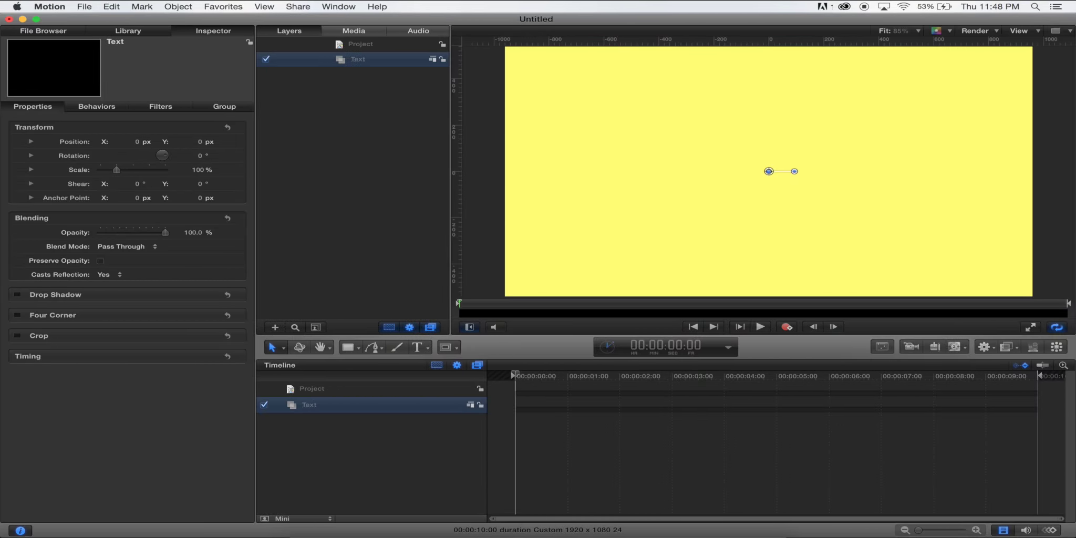
Add a centered text object reading HALF in the Impact font near the middle of the canvas.
{"action": "left_click", "coordinate": [417, 346]}
{"action": "left_click", "coordinate": [749, 164]}
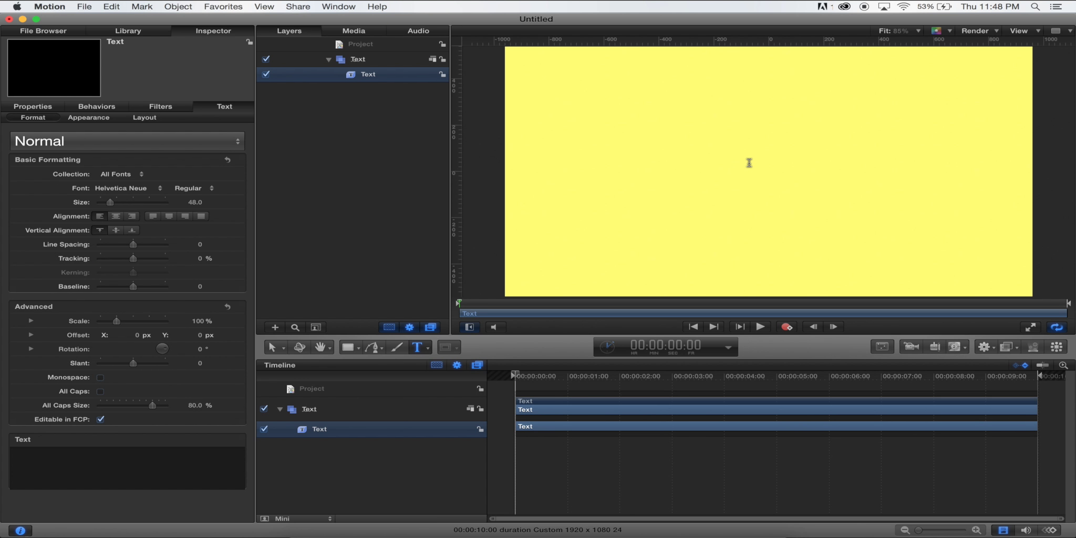
{"action": "type", "text": "HALF"}
{"action": "key", "text": "Escape"}
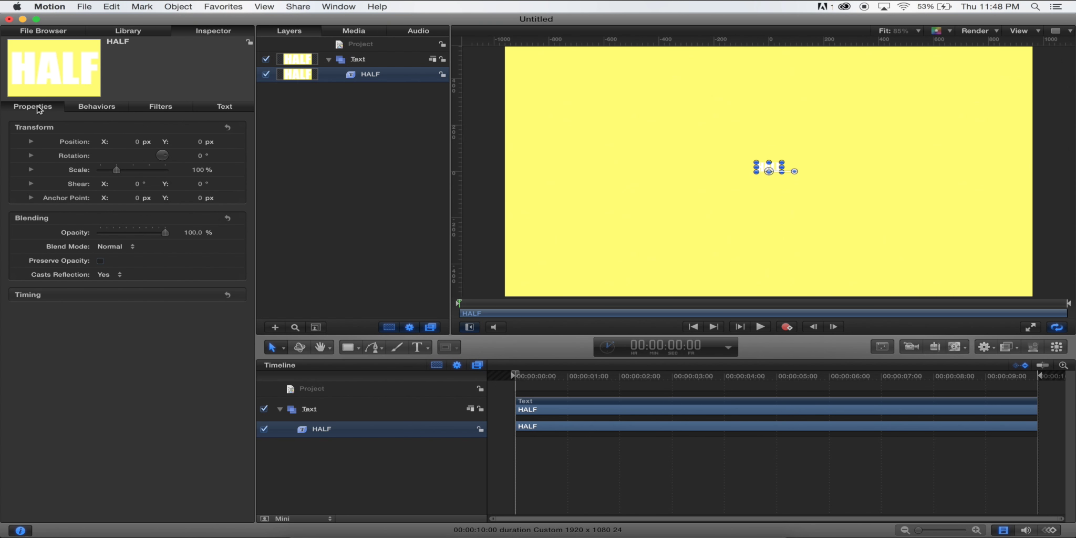
Set the font size of the HALF text to 300.
{"action": "left_click", "coordinate": [224, 106]}
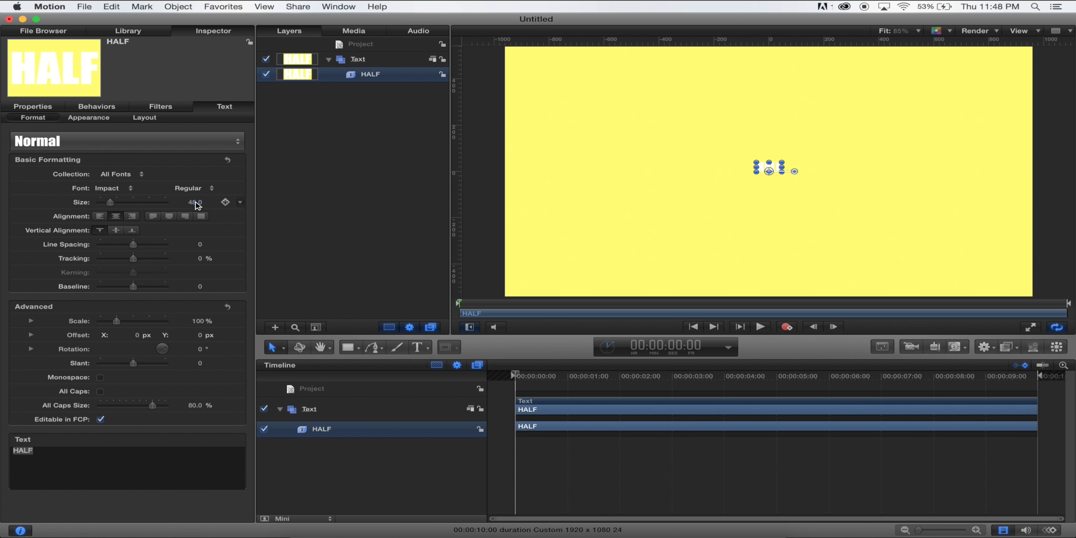
{"action": "left_click_drag", "start_coordinate": [194, 202], "coordinate": [194, 200]}
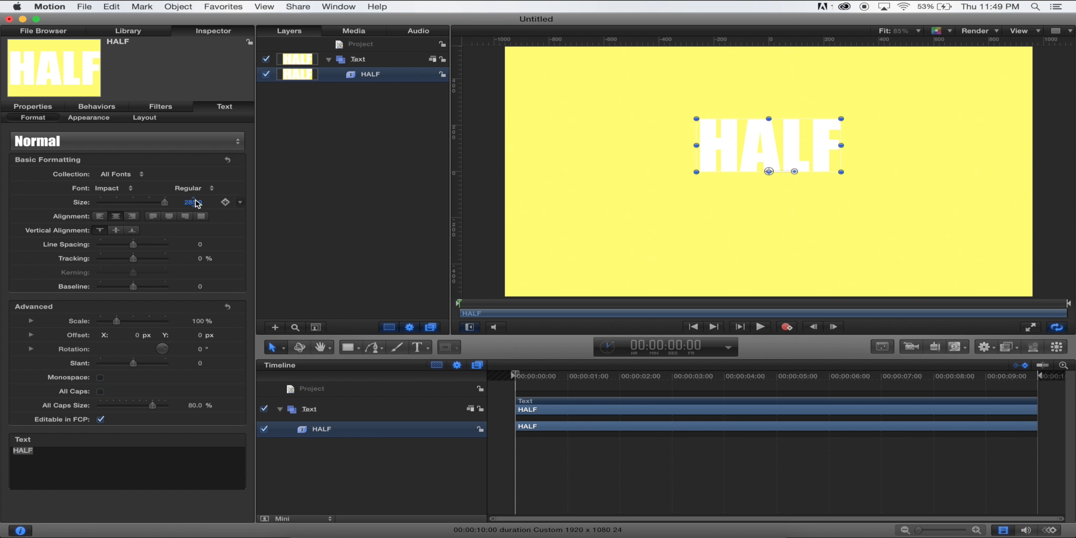
{"action": "left_click_drag", "start_coordinate": [195, 203], "coordinate": [193, 204]}
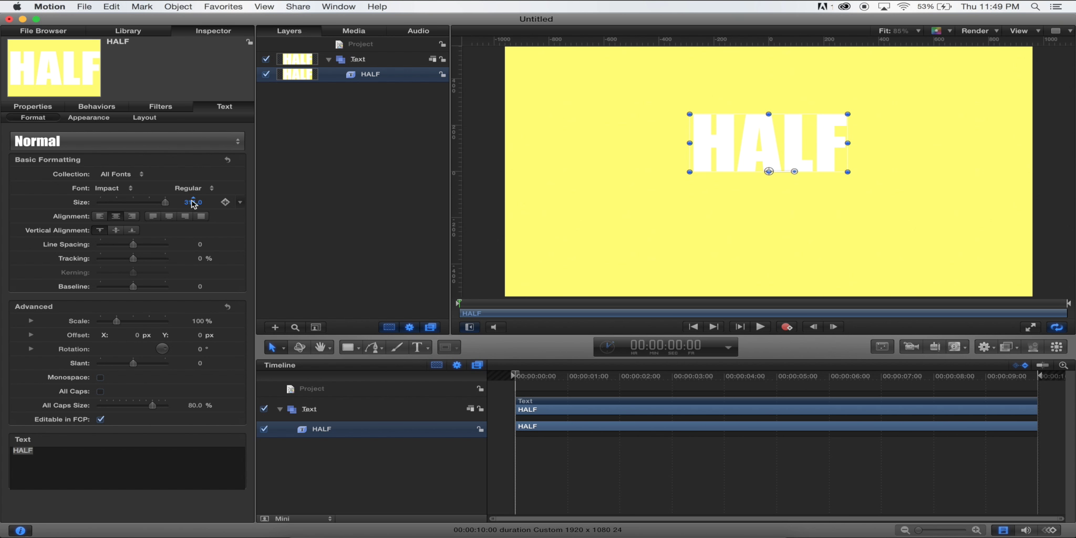
{"action": "left_click", "coordinate": [194, 204]}
{"action": "type", "text": "300"}
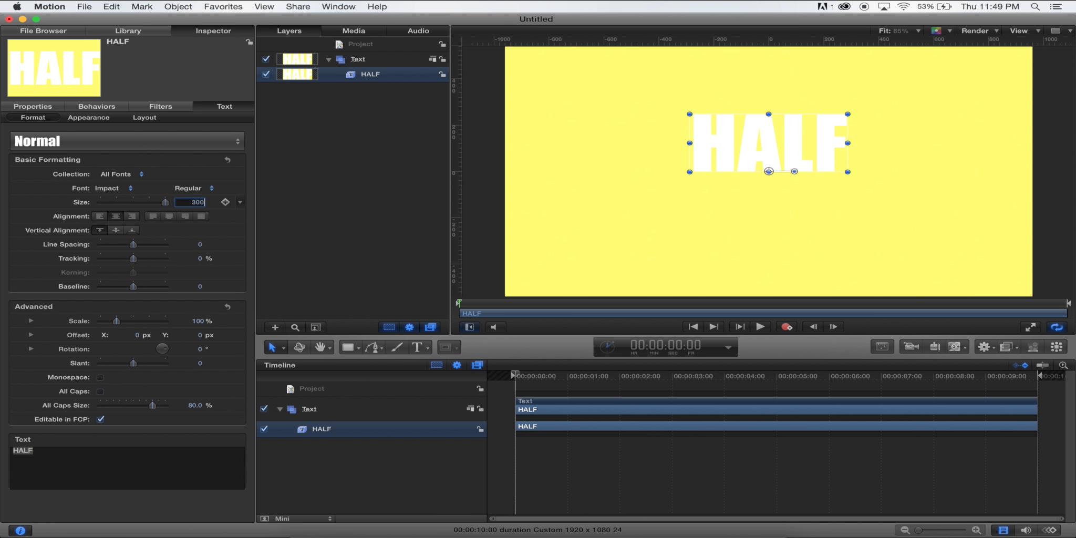
{"action": "key", "text": "Return"}
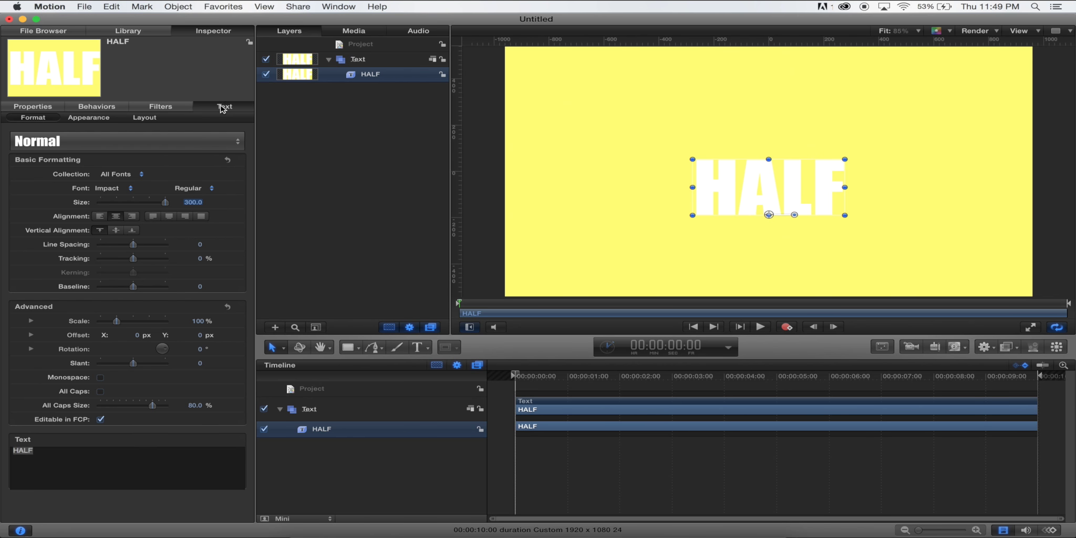
Change the face color of the HALF text to near-black.
{"action": "left_click", "coordinate": [88, 120]}
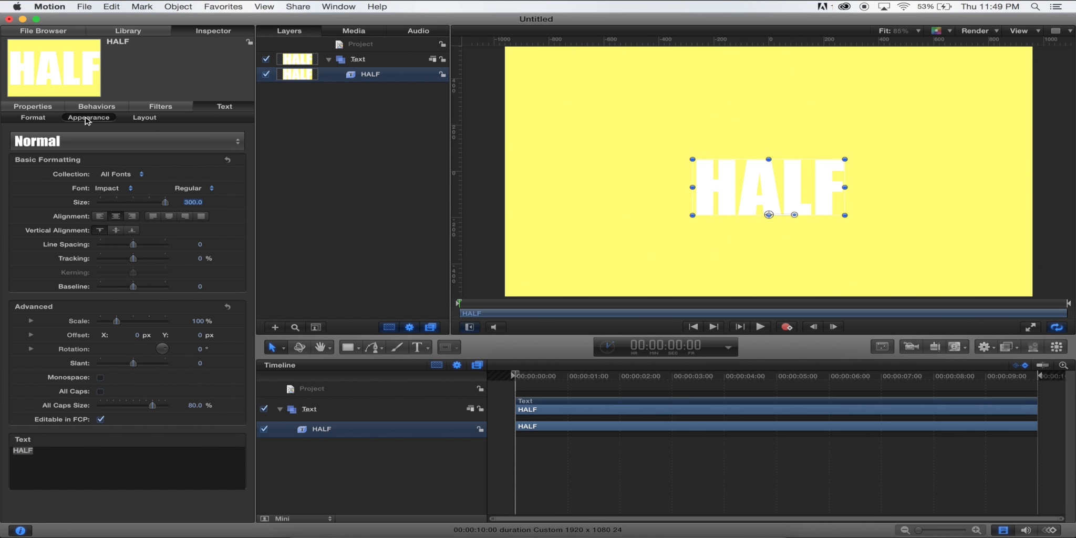
{"action": "left_click", "coordinate": [122, 312]}
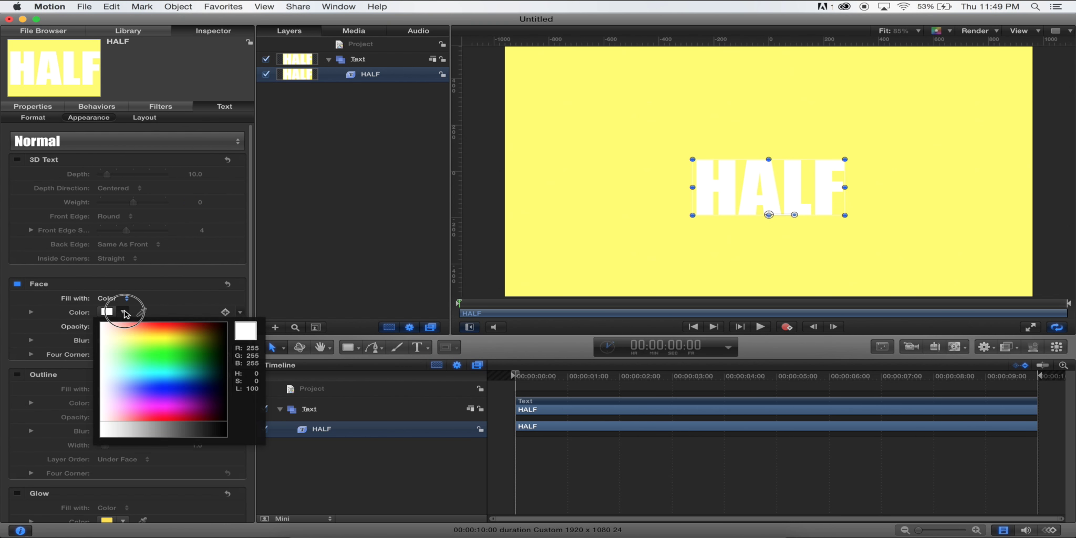
{"action": "left_click", "coordinate": [151, 428]}
{"action": "left_click_drag", "start_coordinate": [155, 427], "coordinate": [223, 423]}
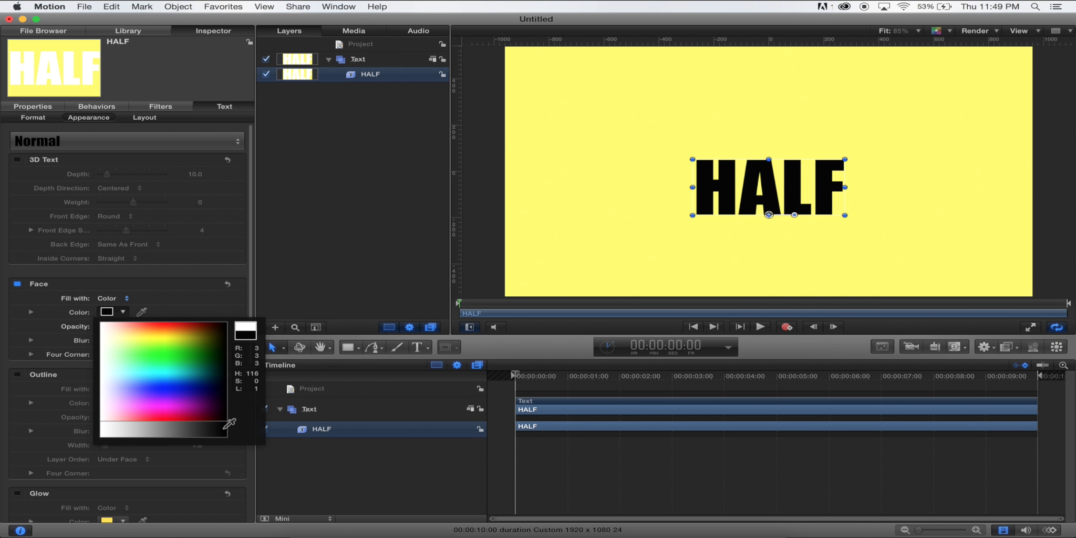
Place a vertical guide along the left edge of the HALF text and try a second one at its right edge.
{"action": "left_click", "coordinate": [458, 151]}
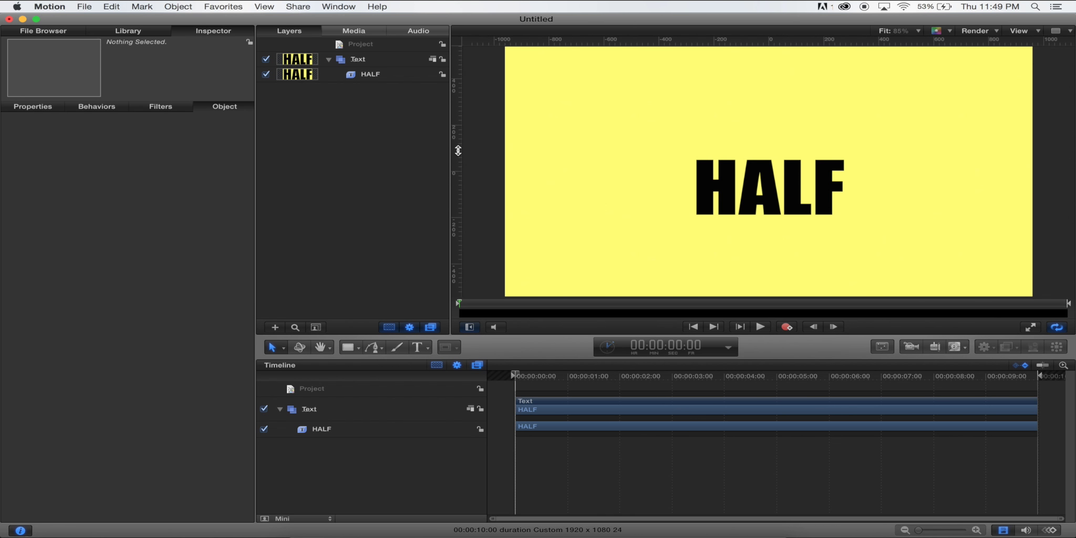
{"action": "left_click_drag", "start_coordinate": [456, 154], "coordinate": [694, 206]}
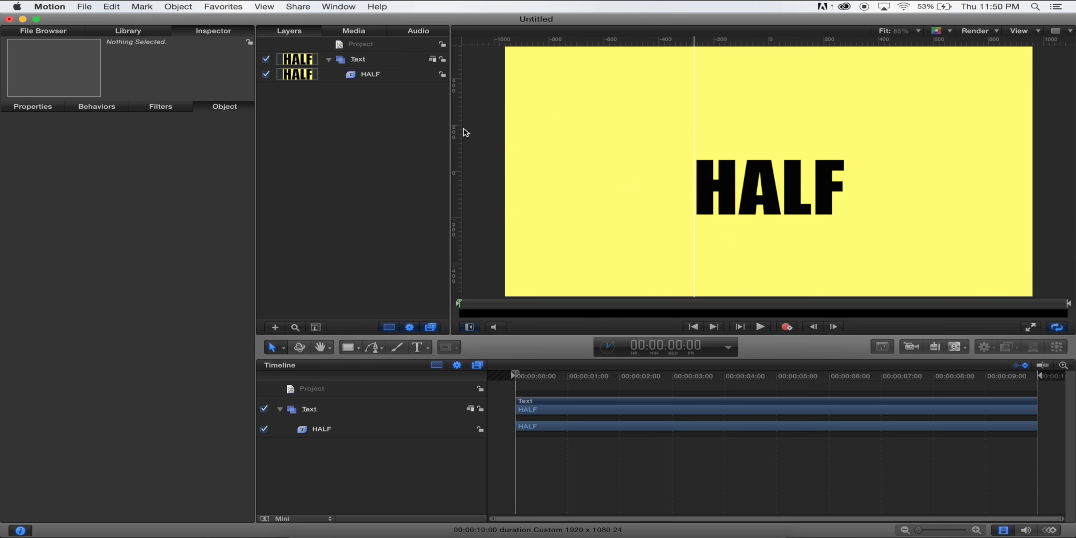
{"action": "scroll", "coordinate": [772, 203], "scroll_direction": "up", "scroll_amount": 5}
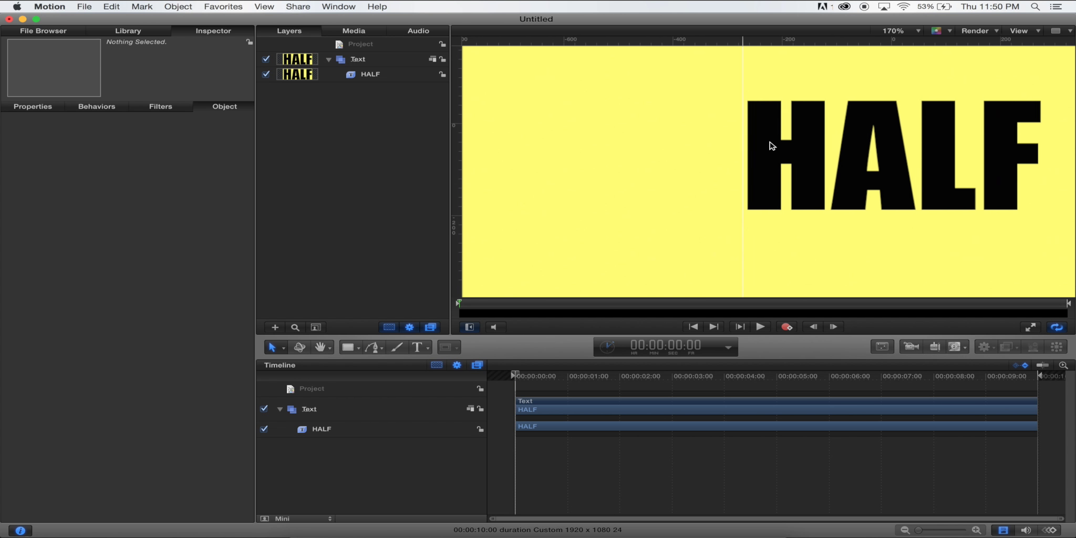
{"action": "scroll", "coordinate": [772, 147], "scroll_direction": "right", "scroll_amount": 5}
{"action": "left_click_drag", "start_coordinate": [455, 138], "coordinate": [858, 166]}
Change the canvas guide color to black and align a vertical guide with the right edge of the HALF text.
{"action": "key", "text": "super+comma"}
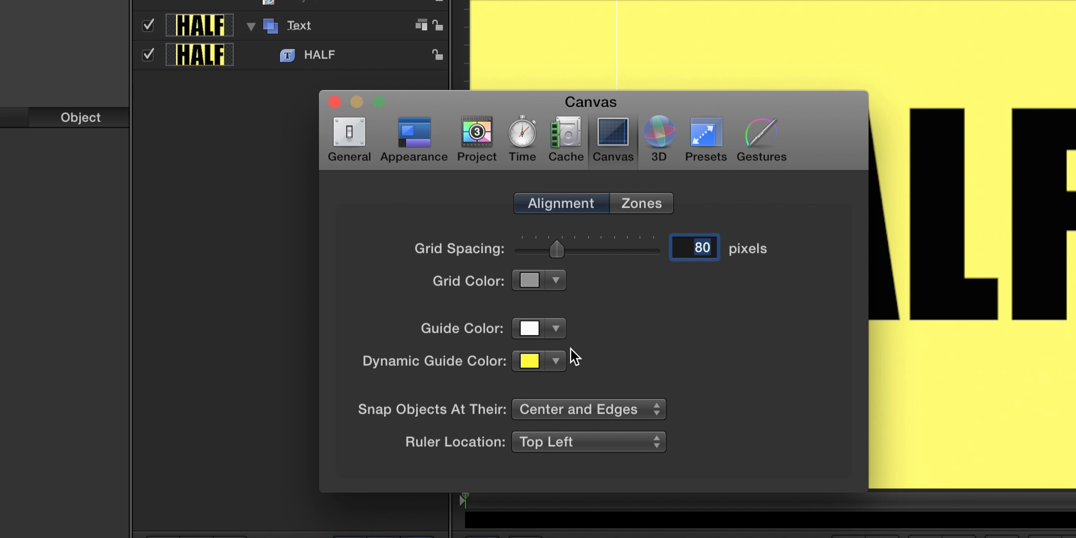
{"action": "left_click", "coordinate": [556, 330]}
{"action": "left_click", "coordinate": [721, 447]}
{"action": "left_click", "coordinate": [335, 102]}
{"action": "left_click_drag", "start_coordinate": [457, 78], "coordinate": [850, 75]}
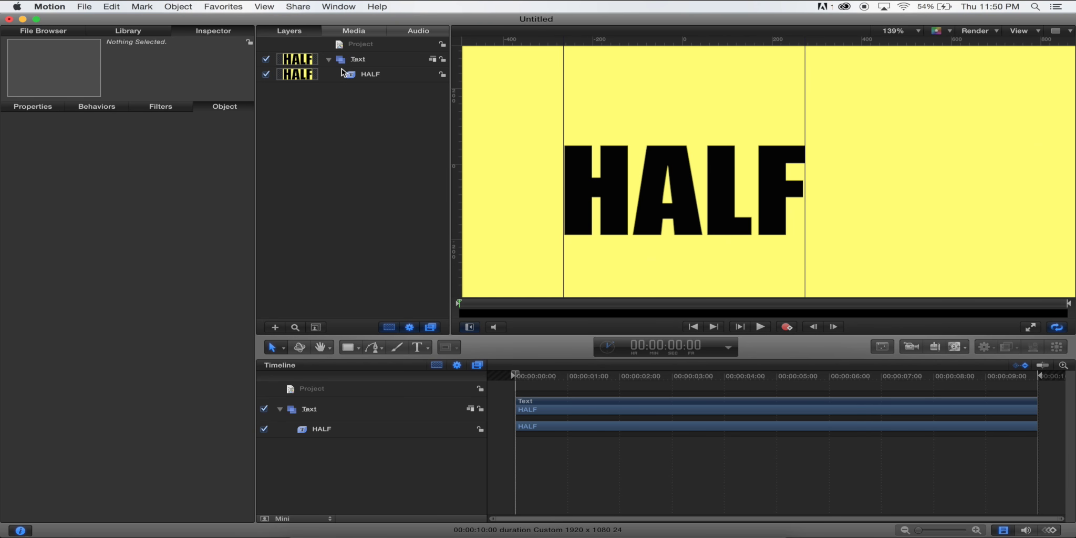
Add the text CUT YOUR TEXT IN above HALF in Helvetica Neue Bold and set its size to 57.5 to span the guides.
{"action": "left_click", "coordinate": [421, 349]}
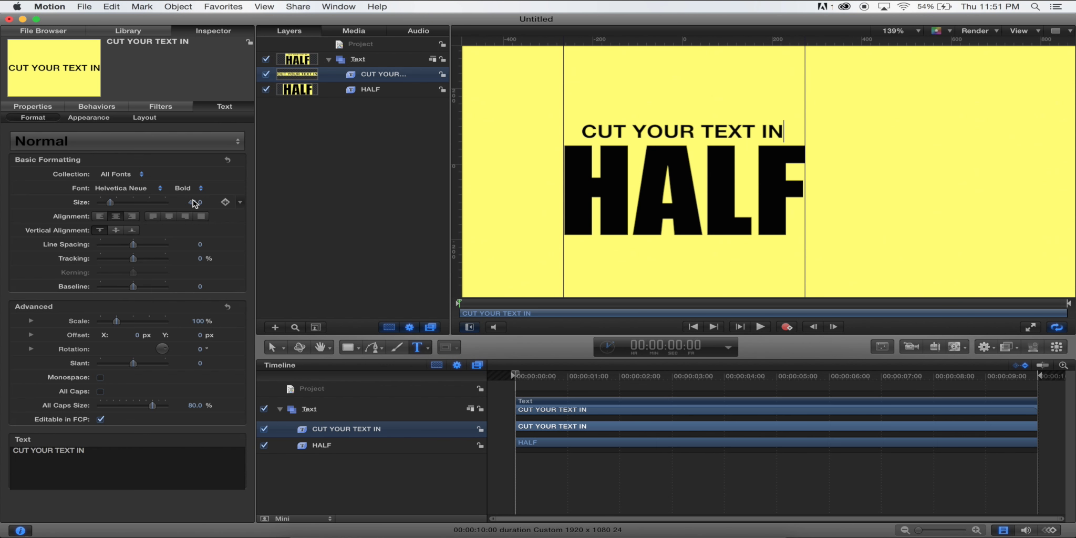
{"action": "left_click_drag", "start_coordinate": [194, 203], "coordinate": [207, 202]}
{"action": "scroll", "coordinate": [484, 105], "scroll_direction": "up", "scroll_amount": 5}
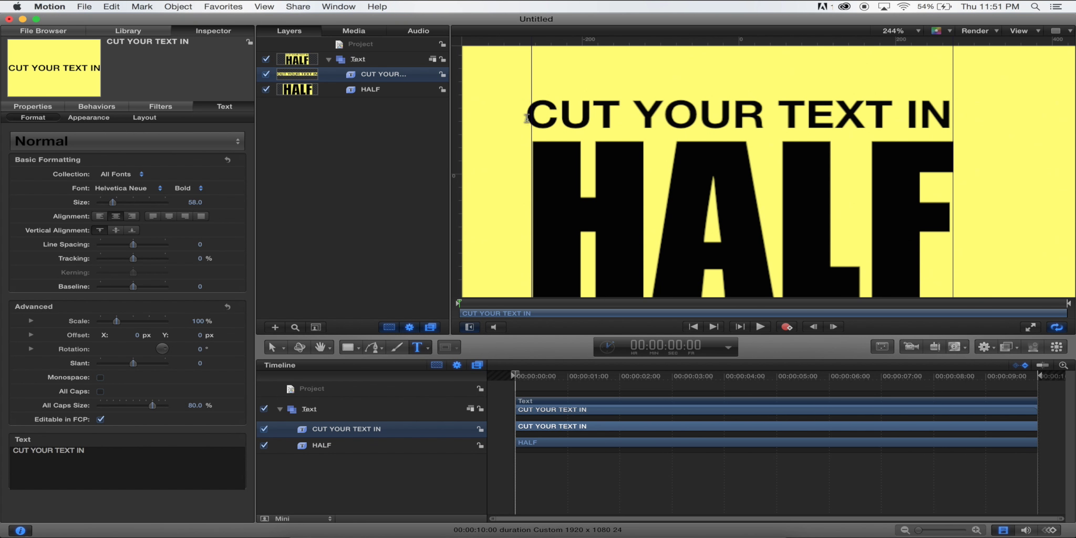
{"action": "left_click", "coordinate": [196, 203]}
{"action": "type", "text": "57.5"}
{"action": "key", "text": "Return"}
Duplicate the CUT YOUR TEXT IN line and move the copy above it to a Y position of 130 px.
{"action": "key", "text": "super+d"}
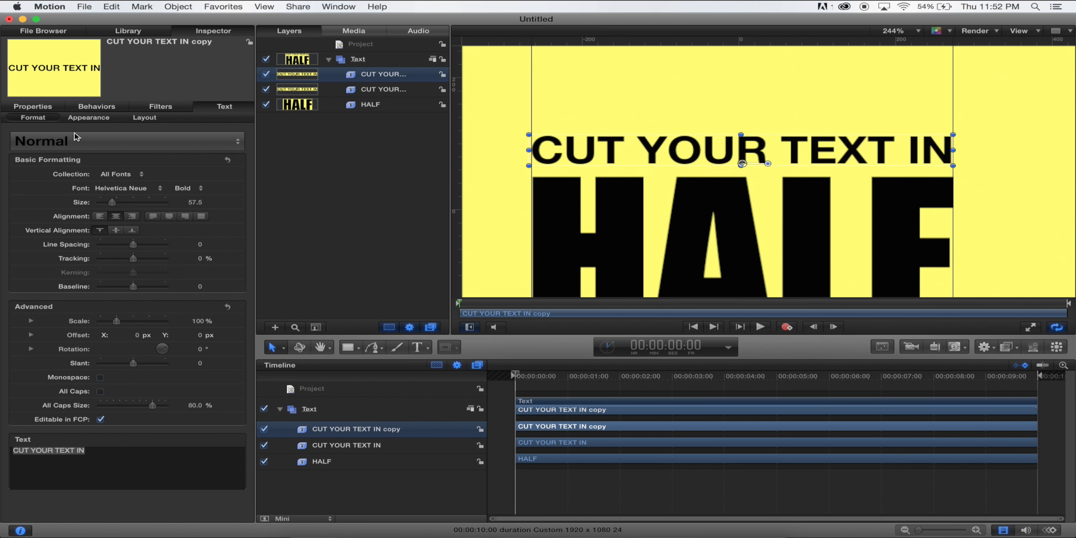
{"action": "left_click", "coordinate": [32, 107]}
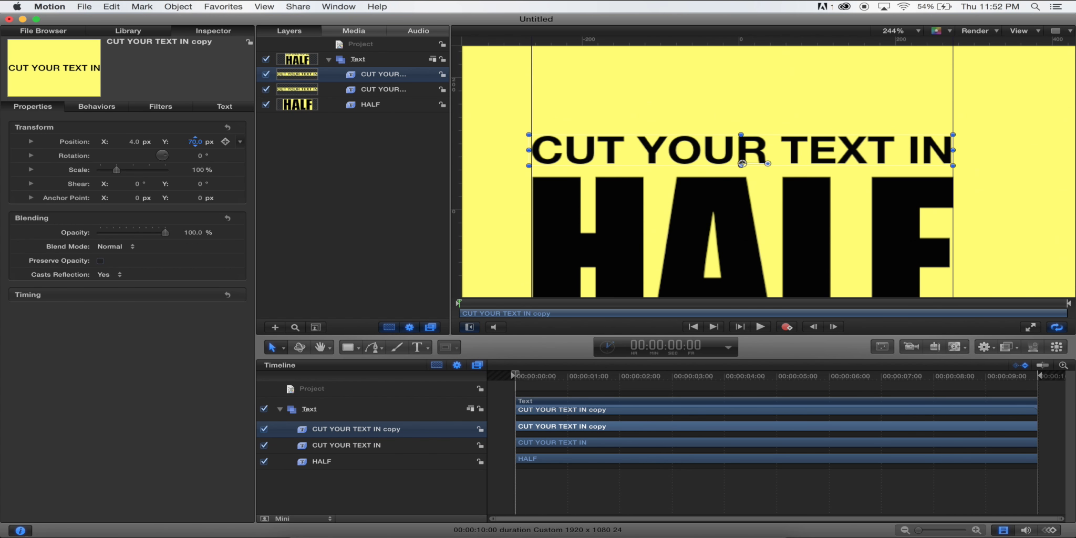
{"action": "left_click_drag", "start_coordinate": [195, 140], "coordinate": [226, 140]}
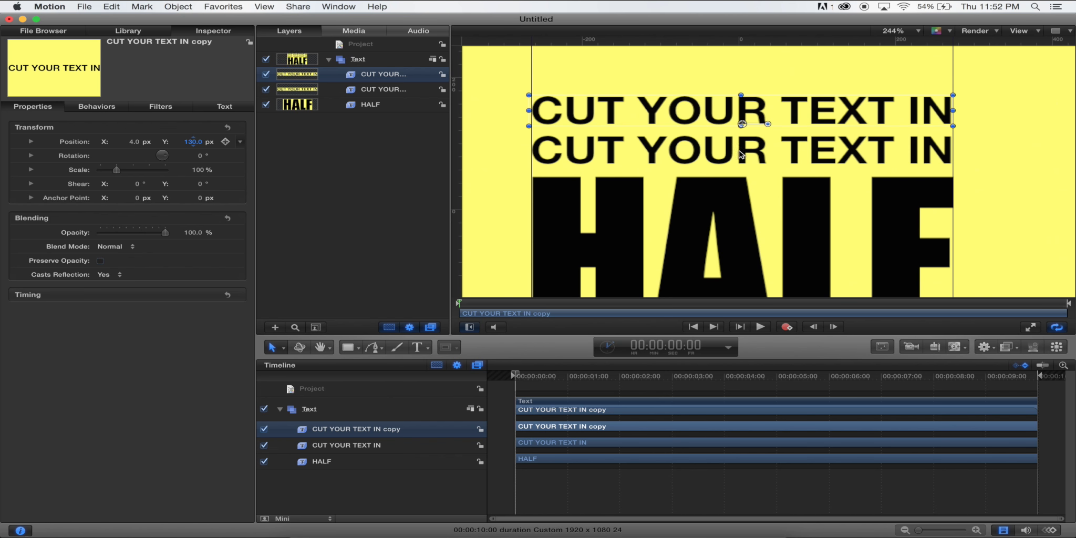
Replace the text of the upper CUT YOUR TEXT IN copy with THE.
{"action": "double_click", "coordinate": [694, 120]}
{"action": "key", "text": "super+a"}
{"action": "type", "text": "THE"}
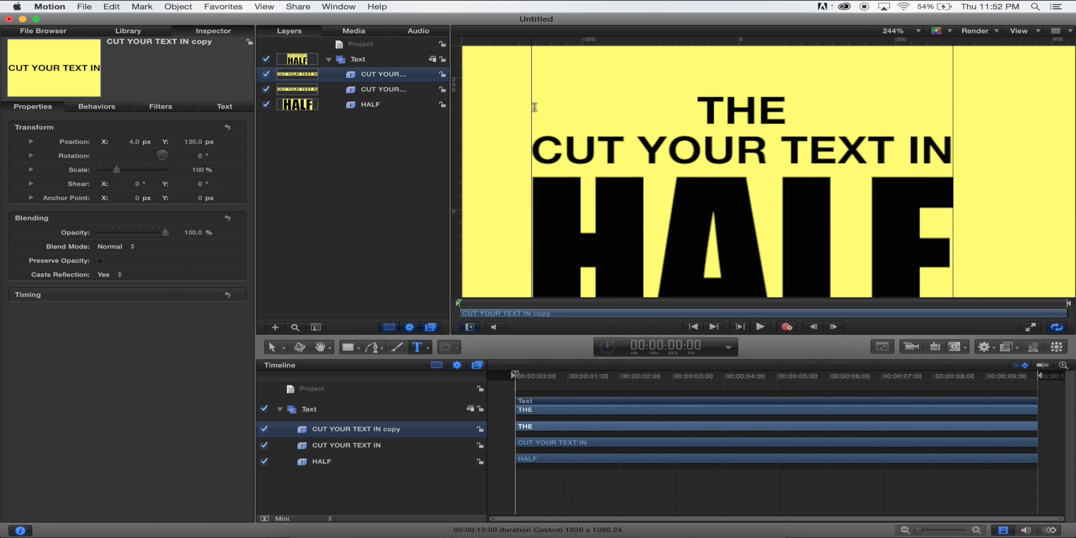
Set the THE text to the Regular style of Helvetica Neue at size 30.
{"action": "left_click", "coordinate": [224, 106]}
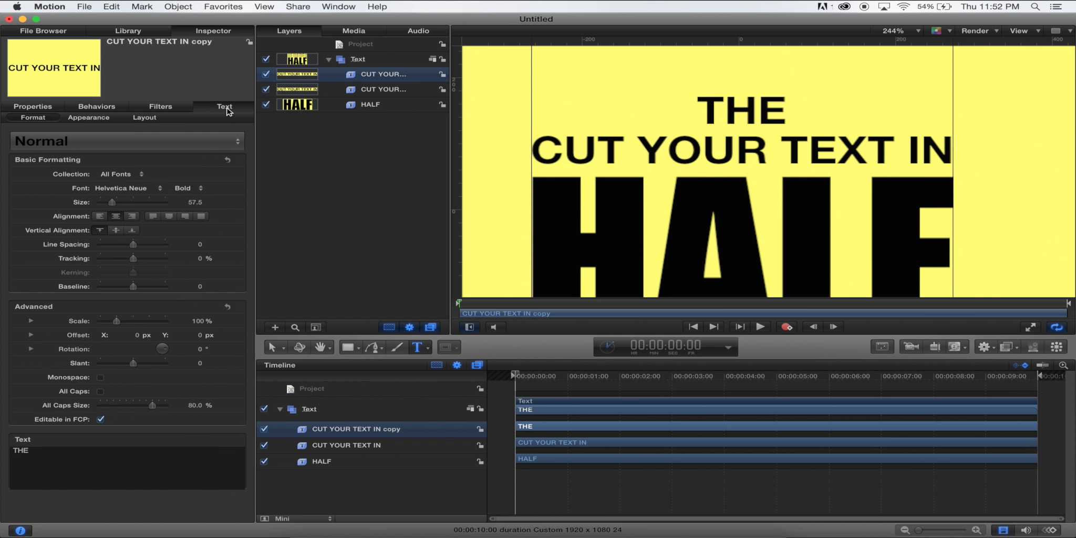
{"action": "left_click", "coordinate": [194, 192]}
{"action": "left_click", "coordinate": [203, 77]}
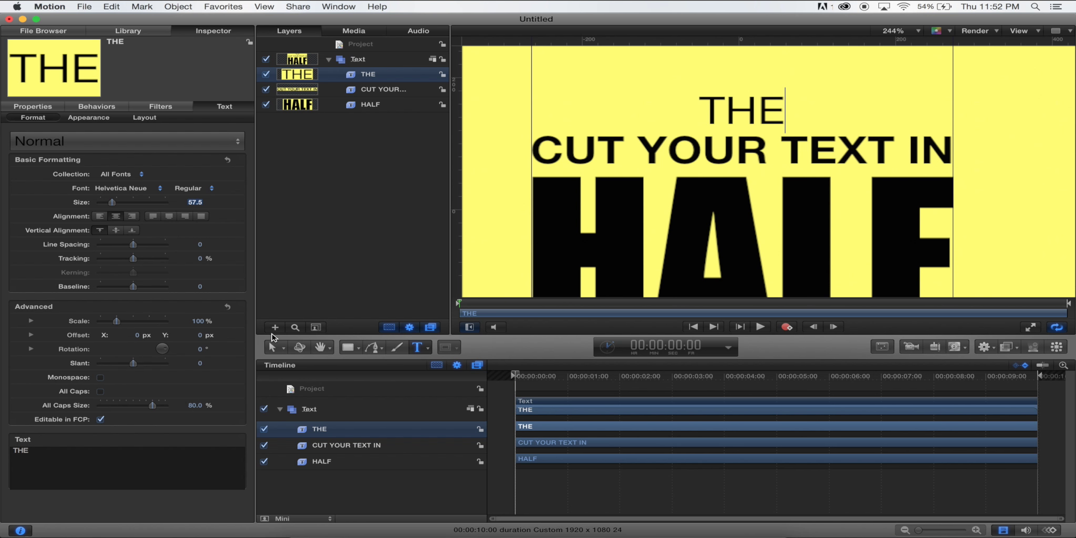
{"action": "left_click", "coordinate": [195, 202]}
{"action": "type", "text": "30"}
{"action": "key", "text": "Return"}
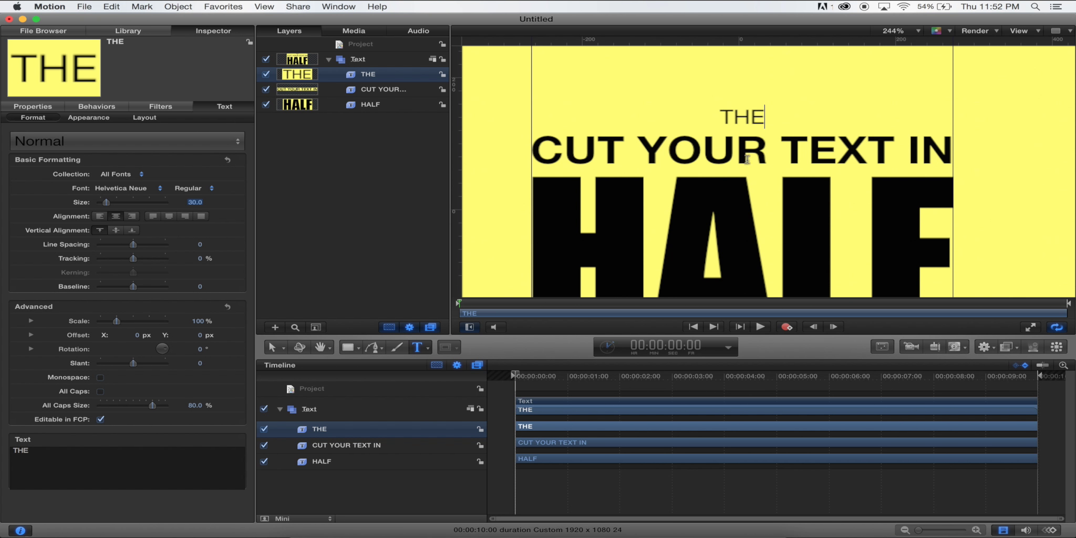
Duplicate the THE text and move the copy below HALF to a Y position of about -236.3 px.
{"action": "scroll", "coordinate": [765, 284], "scroll_direction": "down", "scroll_amount": 5}
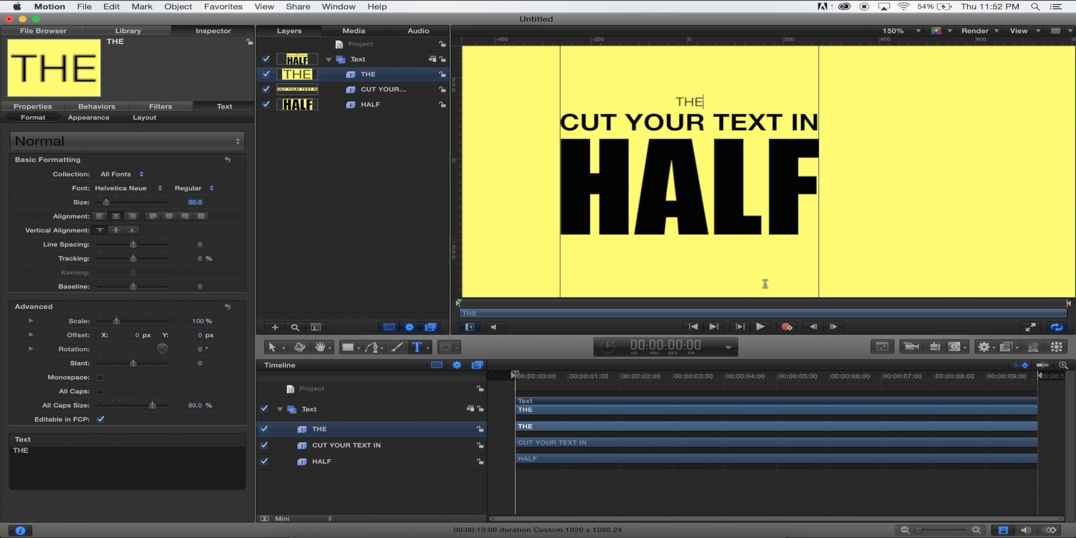
{"action": "scroll", "coordinate": [765, 283], "scroll_direction": "down", "scroll_amount": 1}
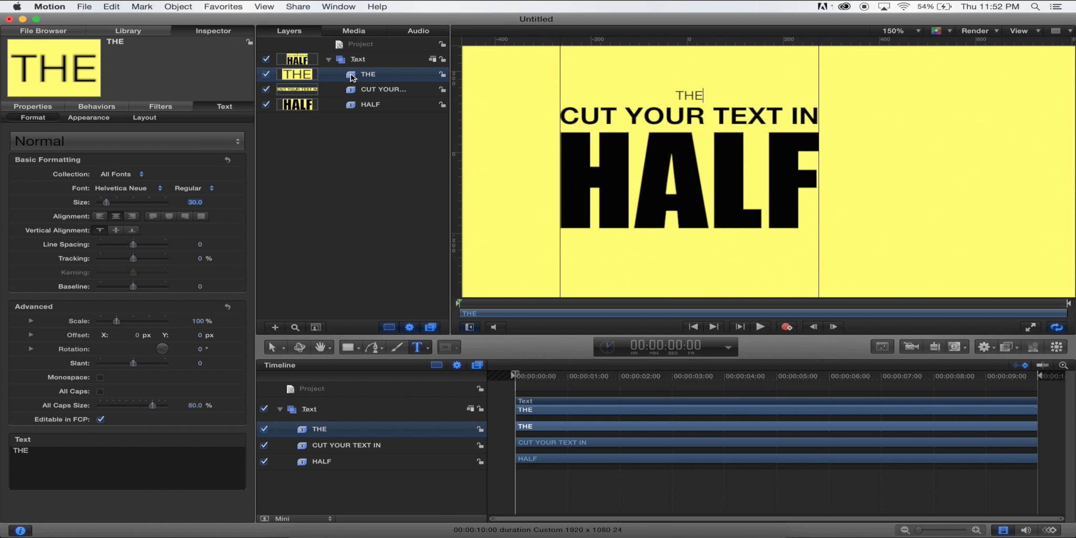
{"action": "key", "text": "cmd+d"}
{"action": "left_click", "coordinate": [33, 107]}
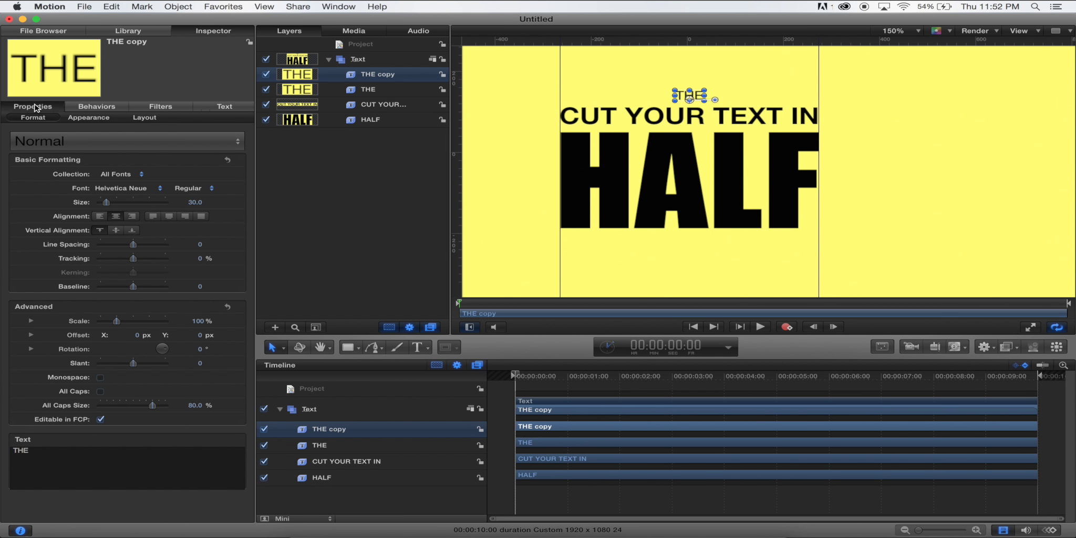
{"action": "left_click_drag", "start_coordinate": [191, 142], "coordinate": [199, 146]}
Replace the text of the THE copy below HALF with TUTORIAL and fit the whole canvas in view.
{"action": "scroll", "coordinate": [731, 239], "scroll_direction": "up", "scroll_amount": 5}
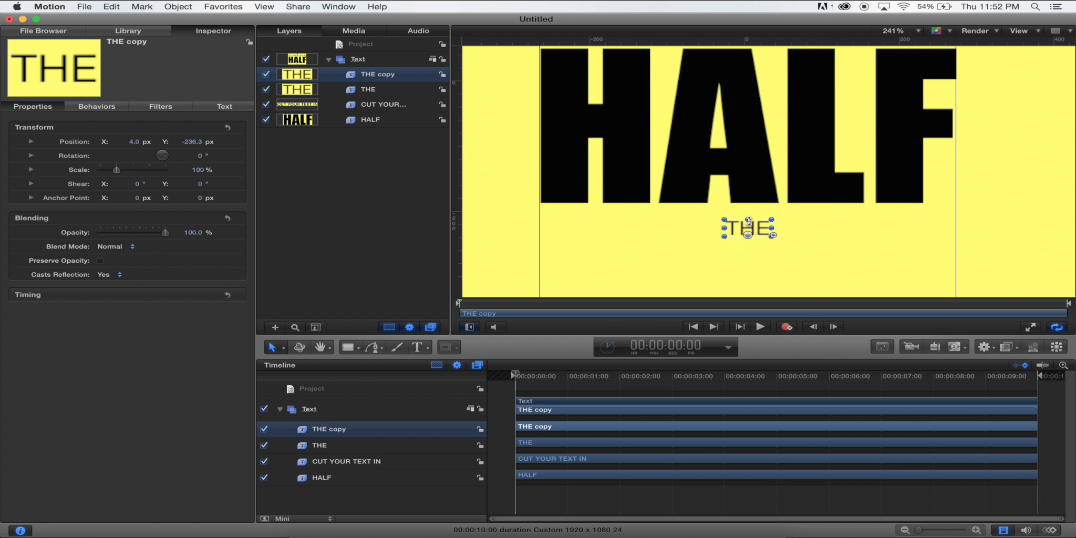
{"action": "double_click", "coordinate": [740, 229]}
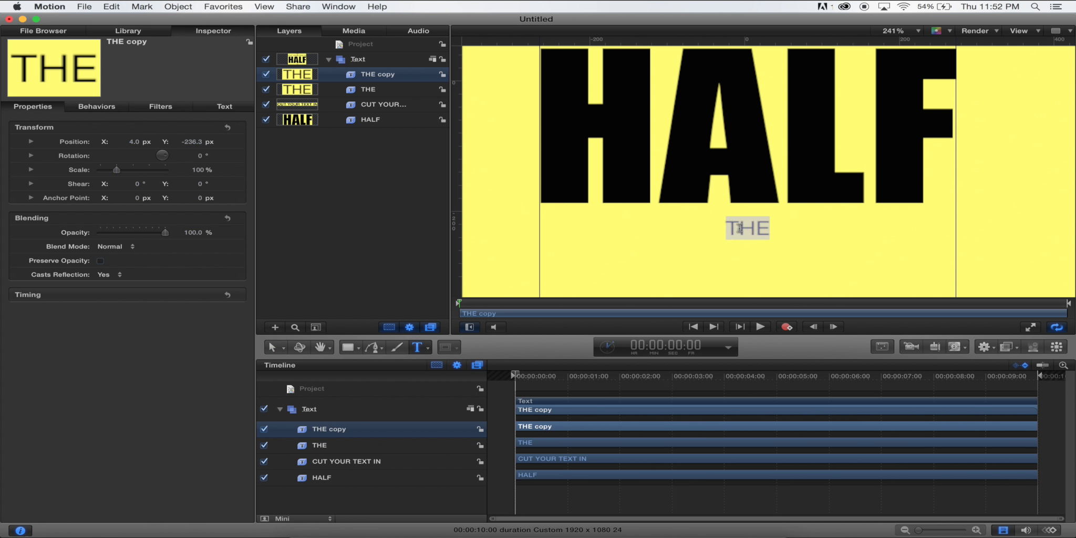
{"action": "type", "text": "TUTORIAL"}
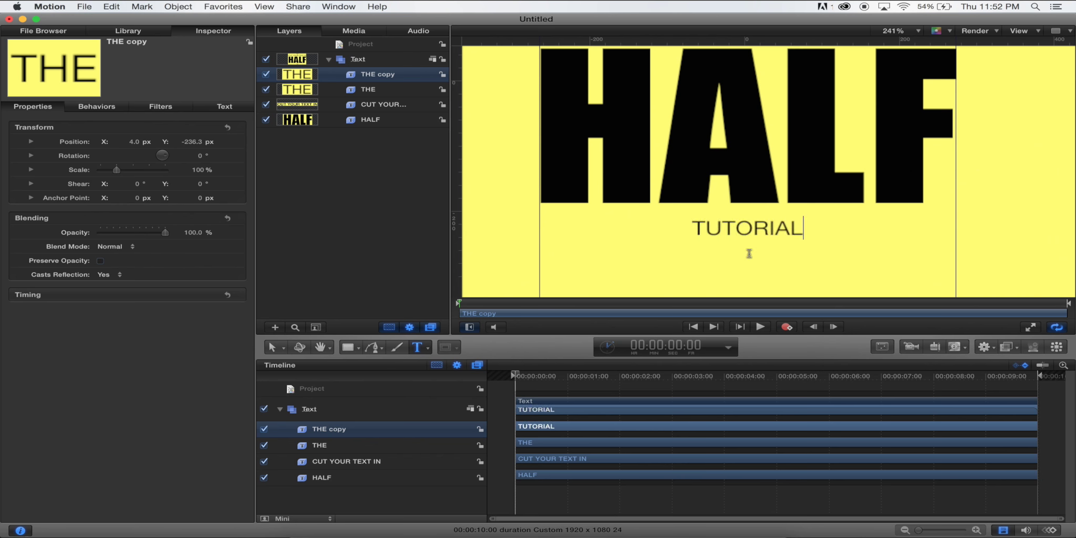
{"action": "key", "text": "Escape"}
{"action": "key", "text": "shift+z"}
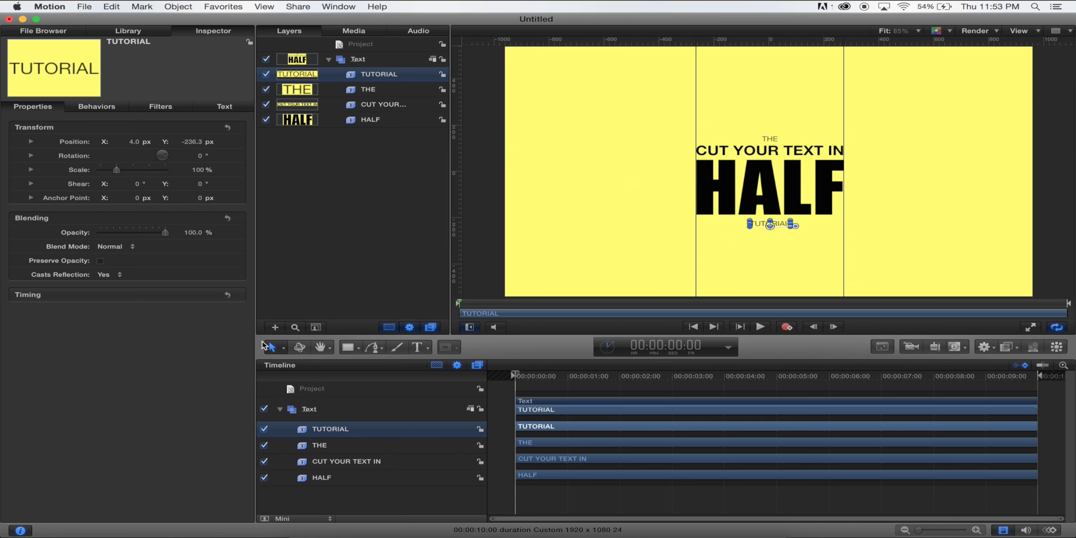
Add a new group inside the Text group and name it Lines.
{"action": "left_click", "coordinate": [275, 327]}
{"action": "double_click", "coordinate": [374, 75]}
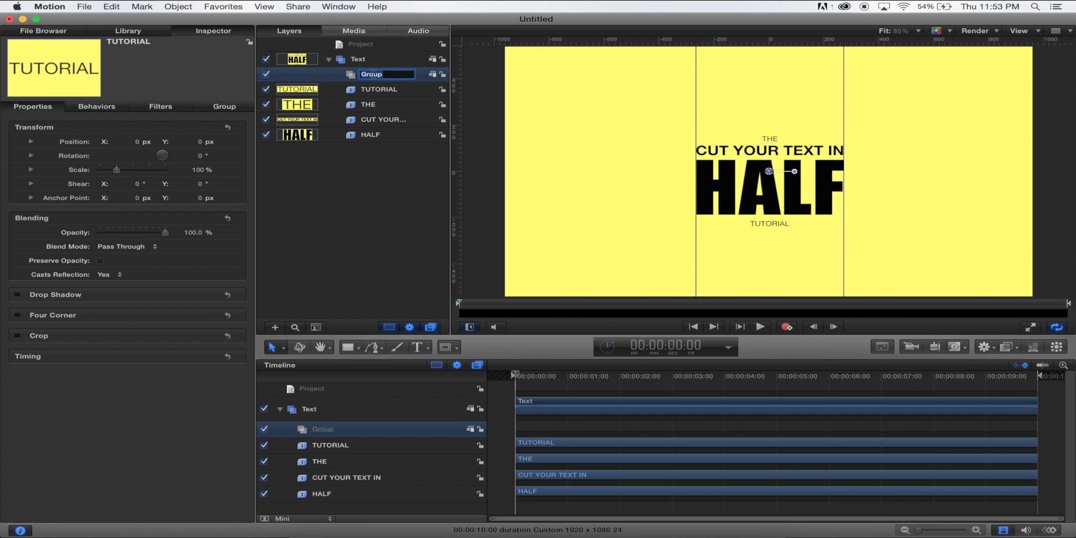
{"action": "type", "text": "Lines"}
{"action": "key", "text": "Return"}
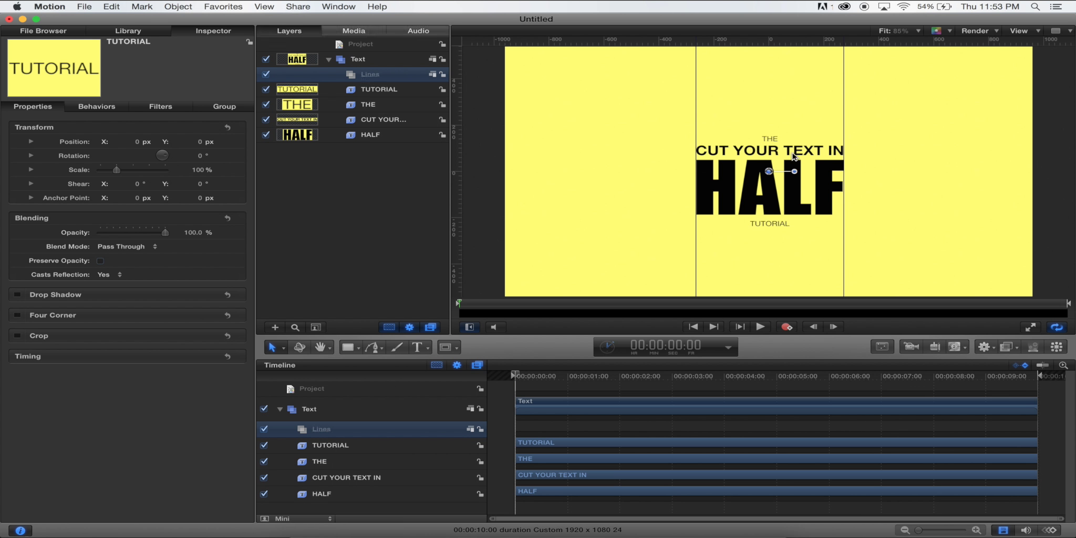
Draw a horizontal line in the Lines group from the left guide to just before the word THE.
{"action": "scroll", "coordinate": [793, 142], "scroll_direction": "up", "scroll_amount": 3}
{"action": "scroll", "coordinate": [792, 135], "scroll_direction": "up", "scroll_amount": 3}
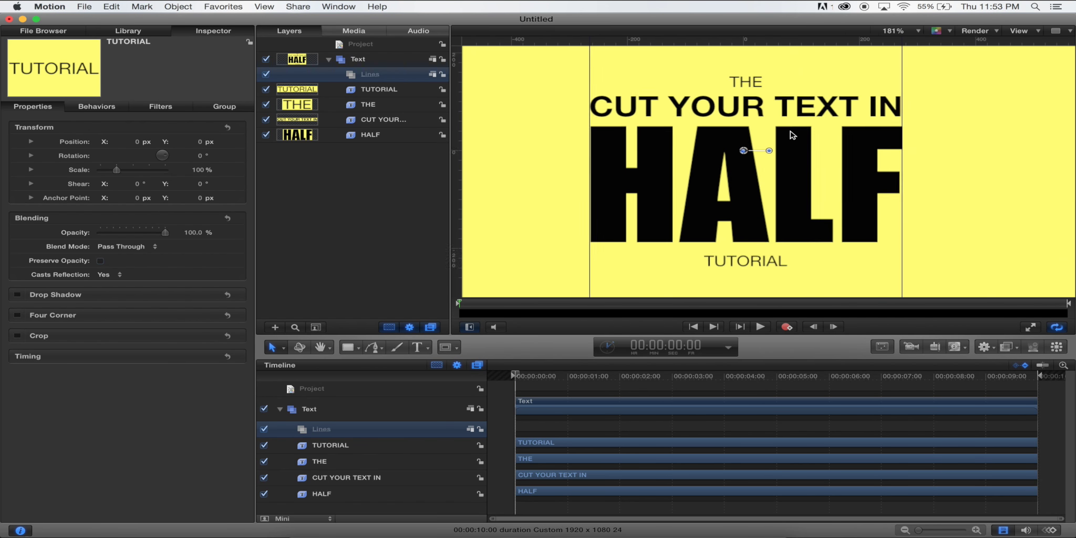
{"action": "scroll", "coordinate": [792, 135], "scroll_direction": "up", "scroll_amount": 2}
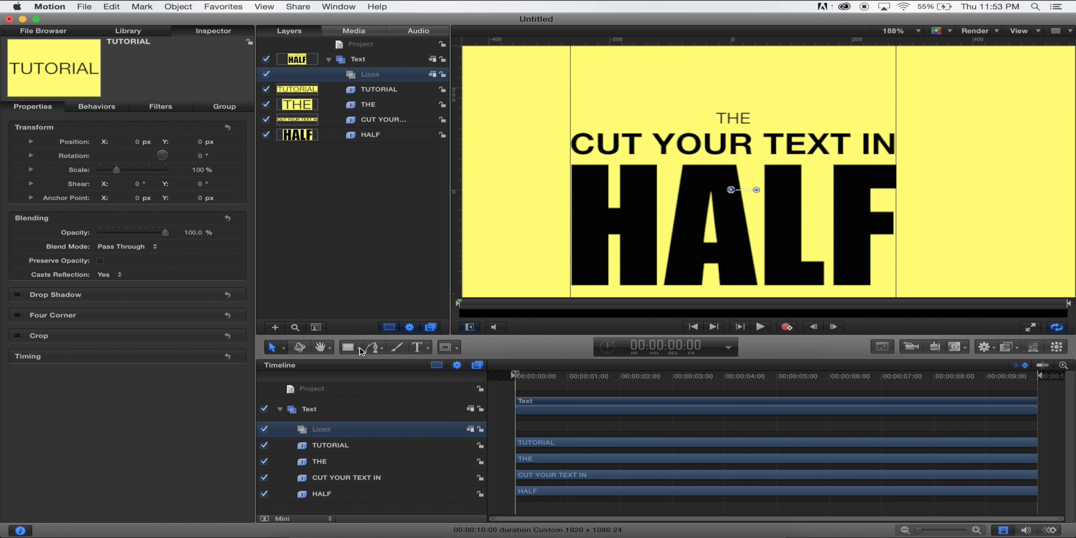
{"action": "left_click", "coordinate": [361, 349]}
{"action": "left_click", "coordinate": [383, 402]}
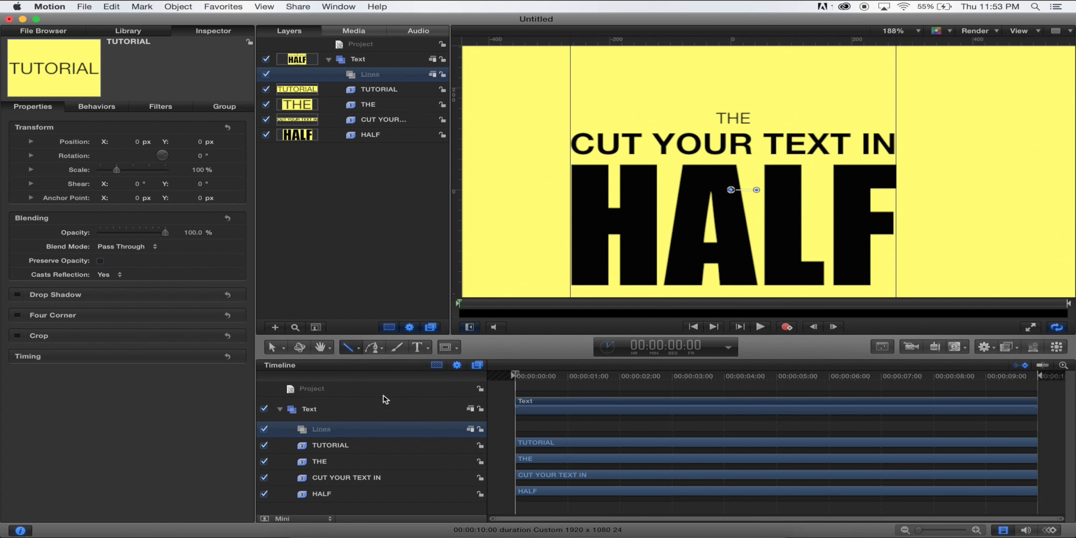
{"action": "left_click_drag", "start_coordinate": [571, 116], "coordinate": [705, 116]}
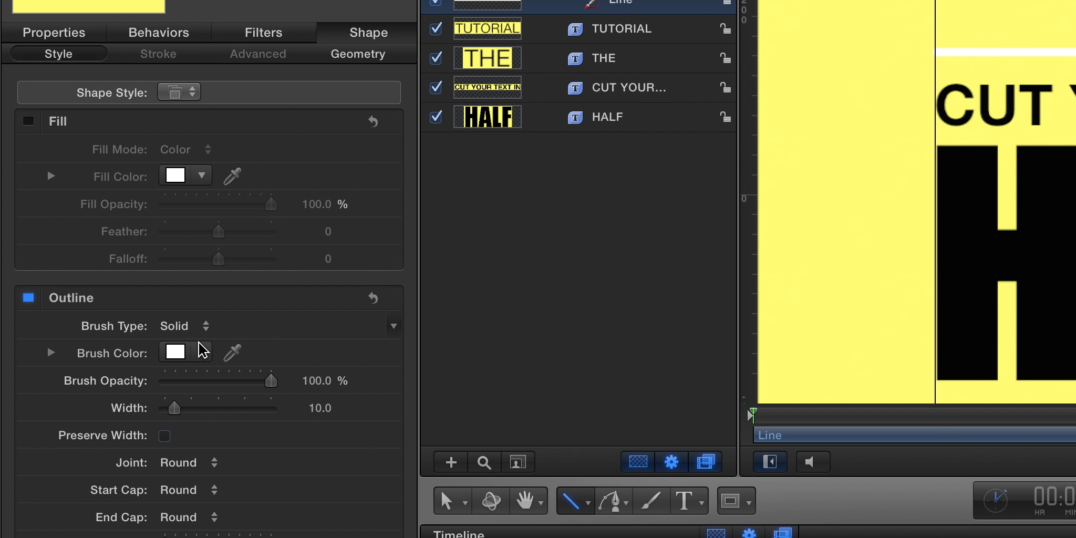
Set the line's outline brush color to black and its start and end caps to Square.
{"action": "left_click", "coordinate": [123, 255]}
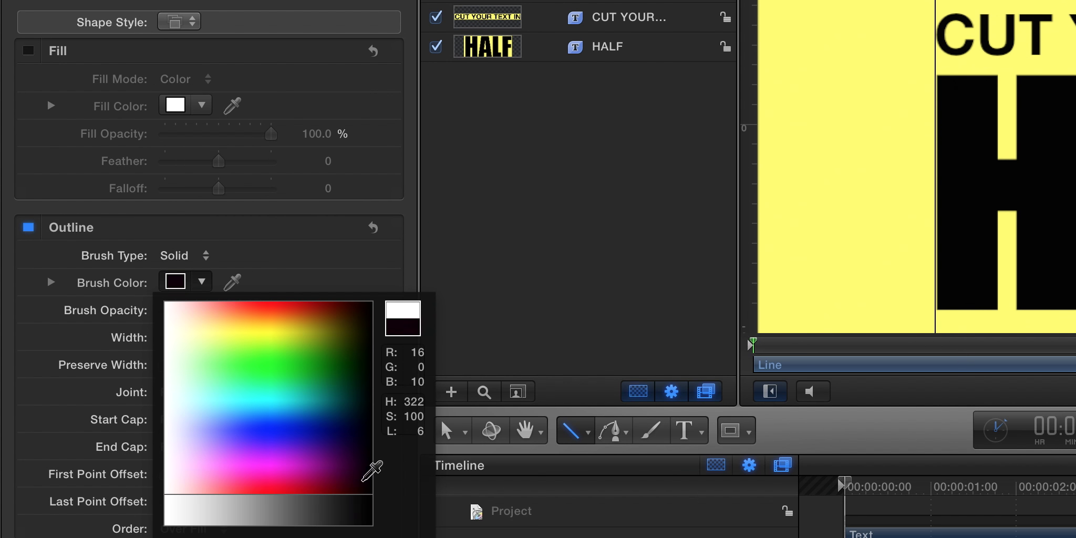
{"action": "left_click", "coordinate": [366, 516]}
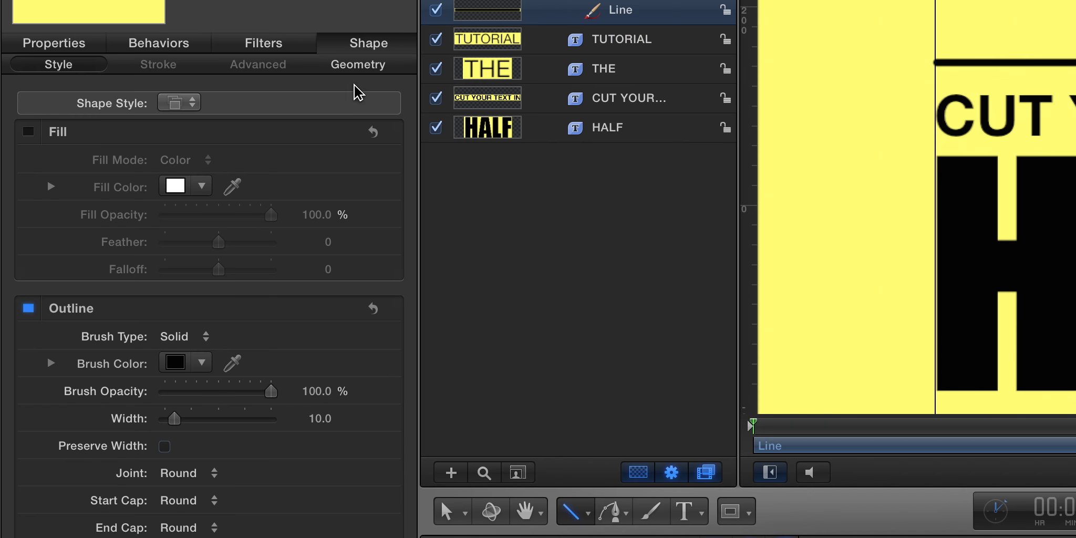
{"action": "left_click", "coordinate": [364, 71]}
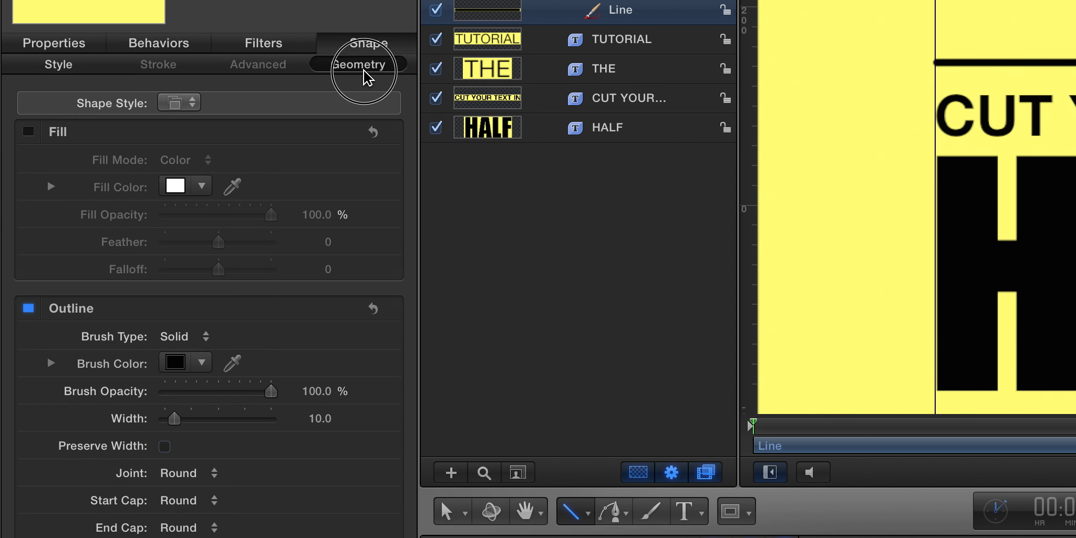
{"action": "left_click", "coordinate": [77, 67]}
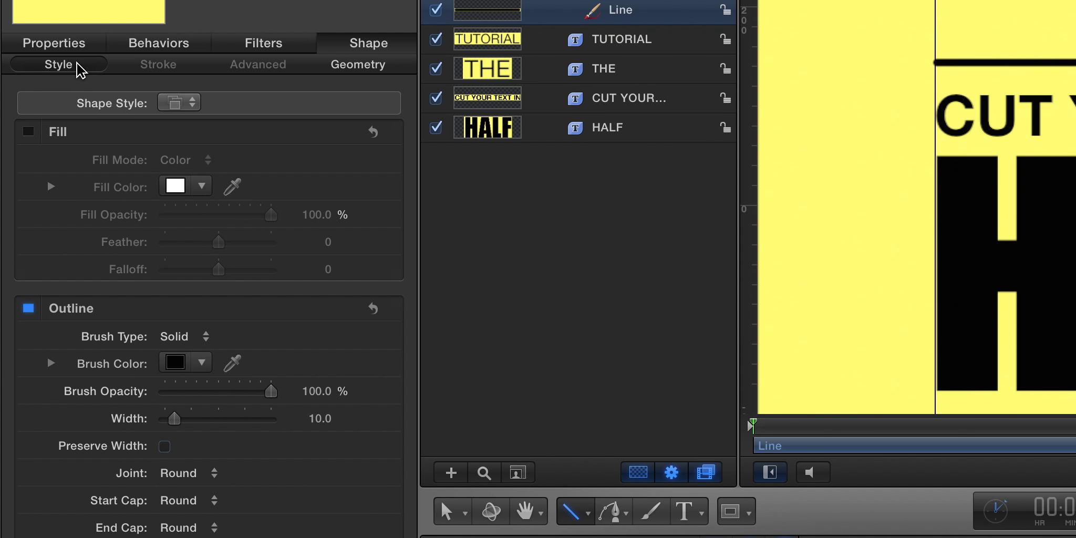
{"action": "left_click", "coordinate": [205, 500]}
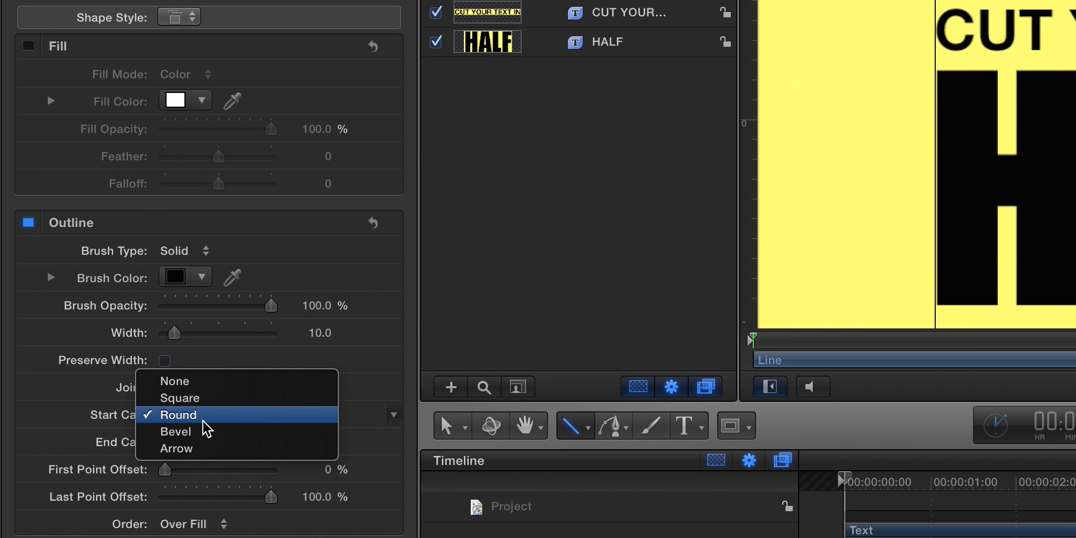
{"action": "left_click", "coordinate": [207, 400]}
{"action": "left_click", "coordinate": [210, 443]}
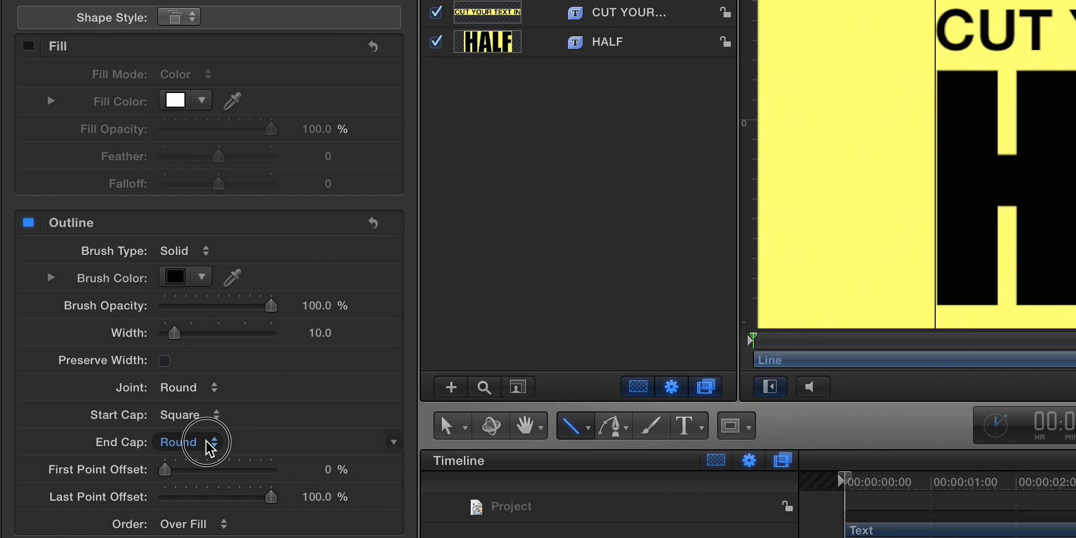
{"action": "left_click", "coordinate": [210, 428]}
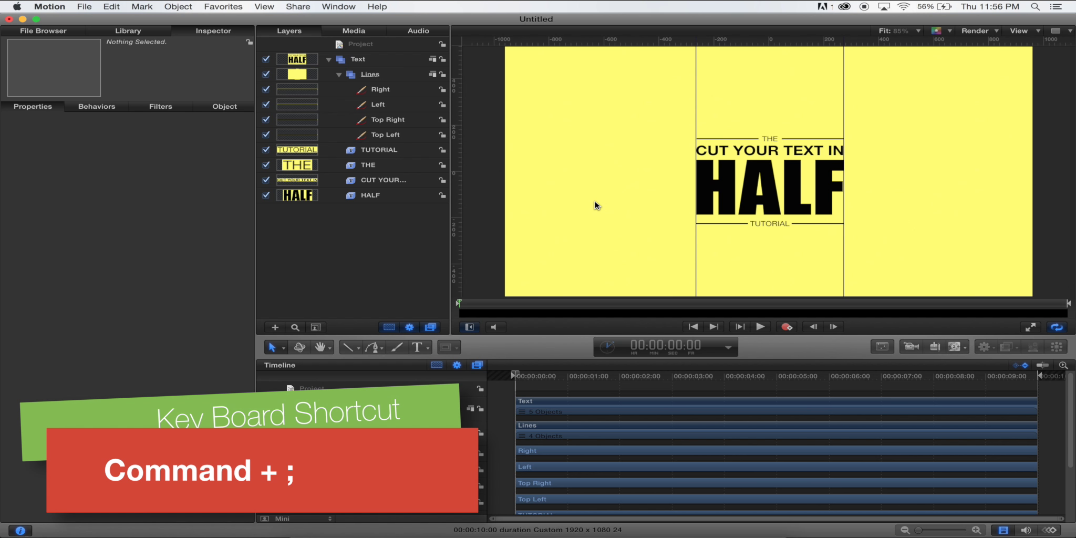
Hide the guides on the canvas.
{"action": "key", "text": "super+semicolon"}
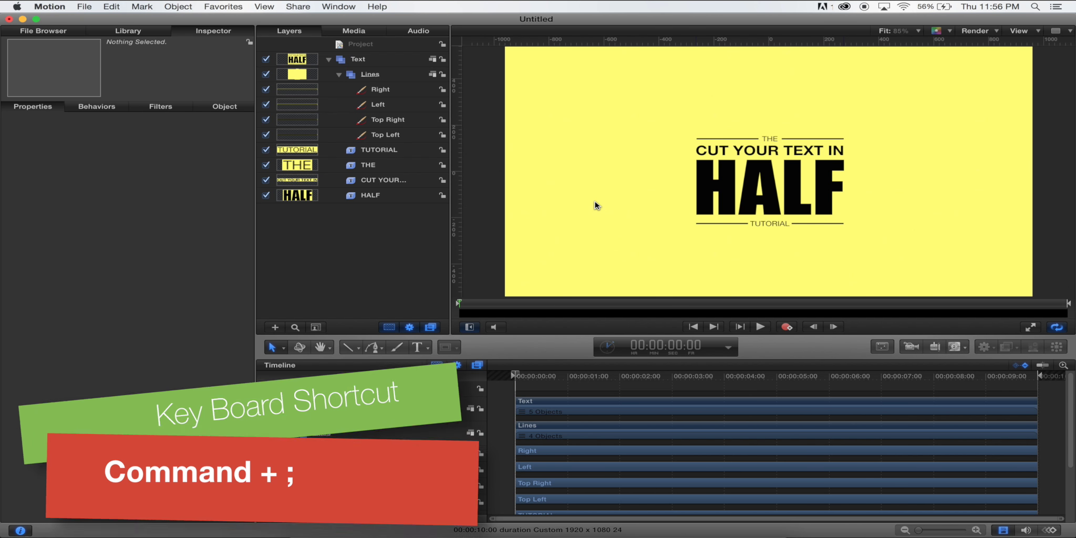
Create a group named Bottom inside the Text group and move the HALF text into it.
{"action": "left_click", "coordinate": [369, 200]}
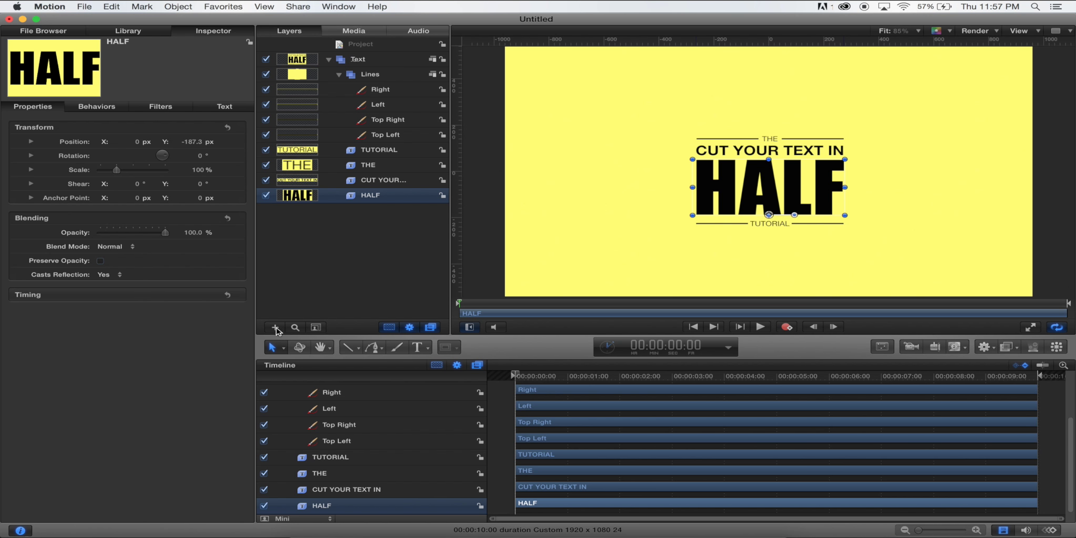
{"action": "key", "text": "super+shift+g"}
{"action": "double_click", "coordinate": [364, 196]}
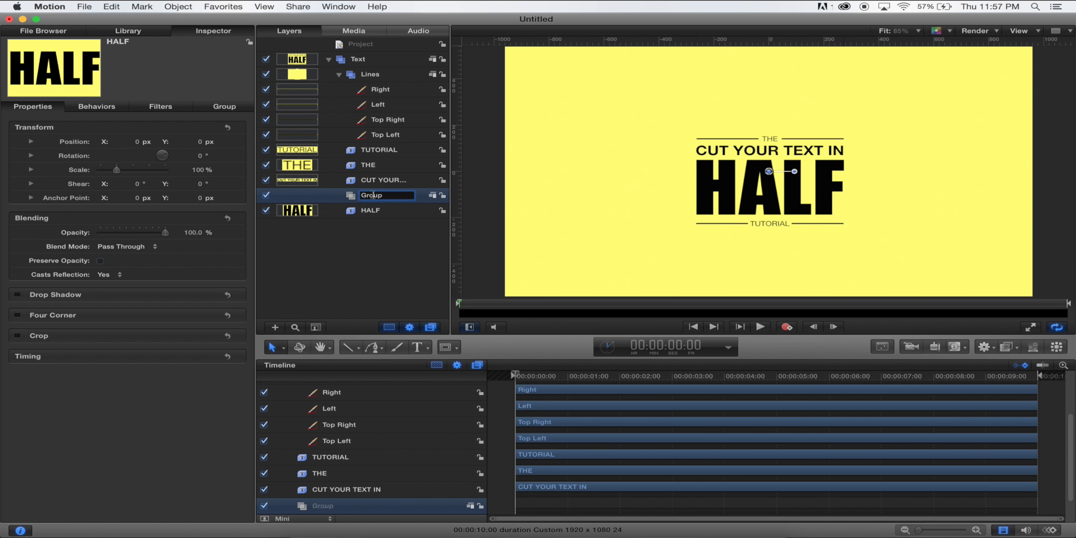
{"action": "type", "text": "Bottom"}
{"action": "key", "text": "Return"}
{"action": "left_click_drag", "start_coordinate": [364, 197], "coordinate": [365, 198]}
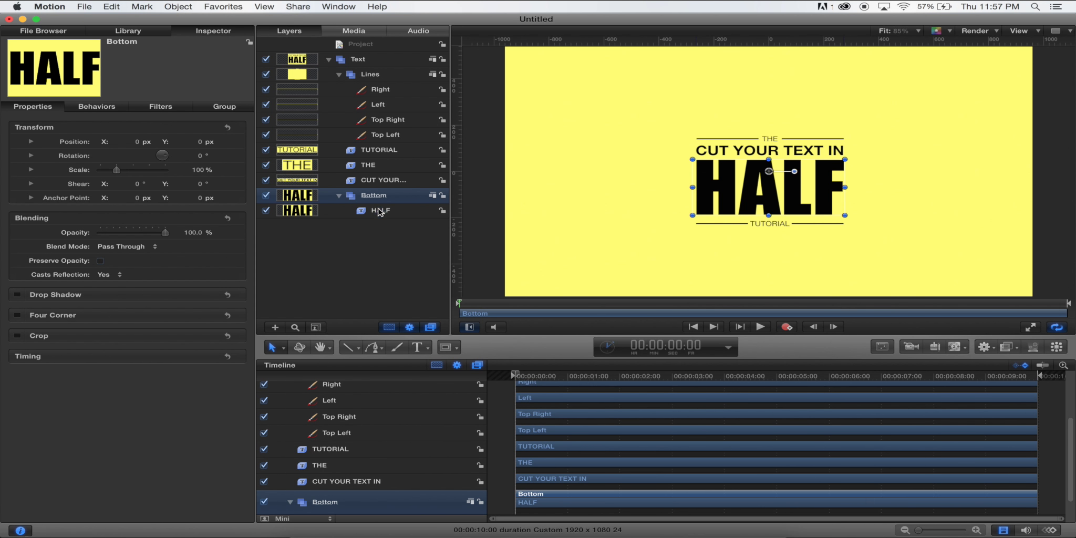
Make a clone layer of the HALF text in the Bottom group.
{"action": "left_click", "coordinate": [380, 210]}
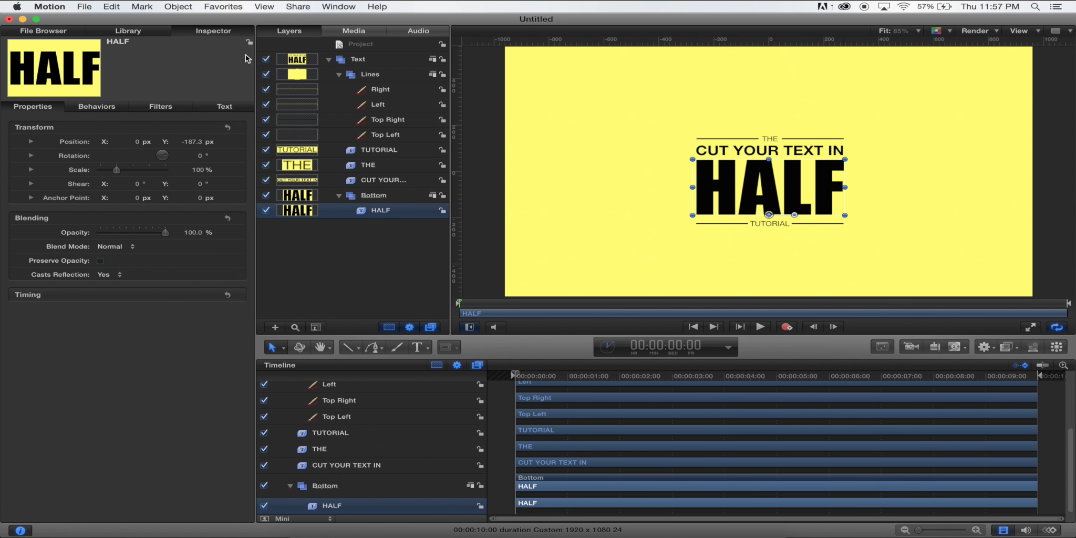
{"action": "left_click", "coordinate": [183, 7]}
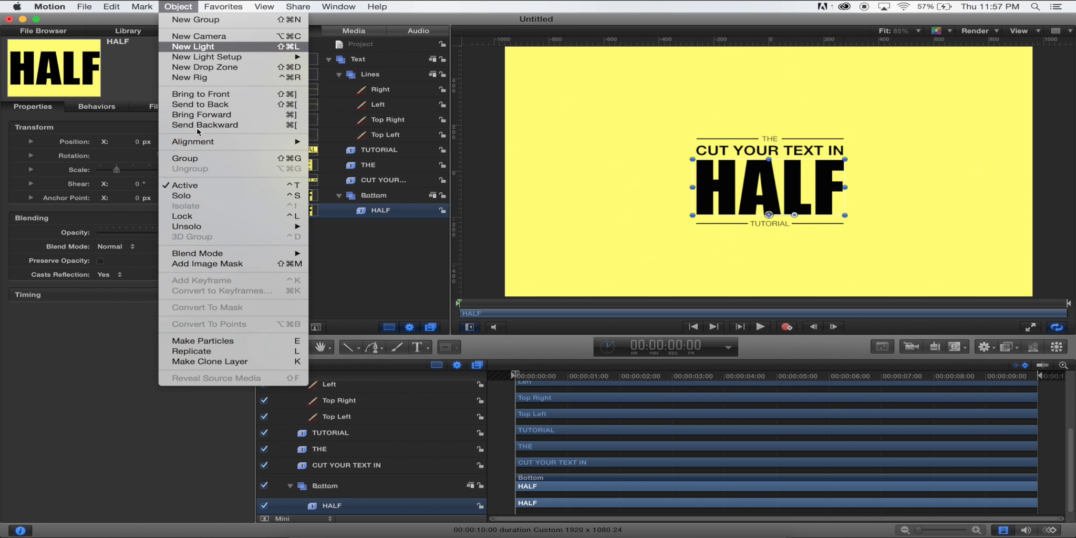
{"action": "left_click", "coordinate": [230, 363]}
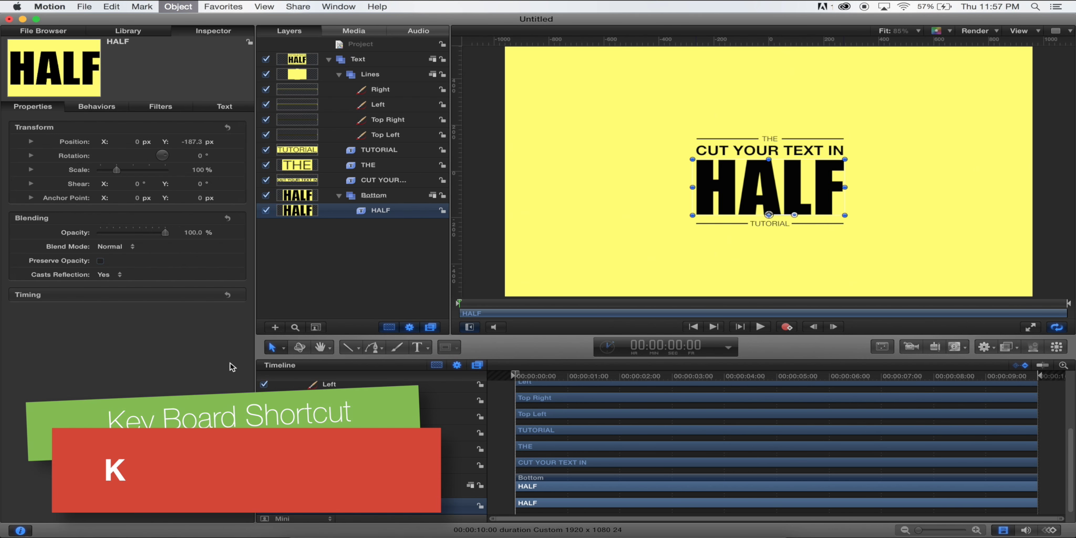
Create a group named Top above the Bottom group and move the HALF clone layer into it.
{"action": "left_click", "coordinate": [357, 198]}
{"action": "left_click", "coordinate": [273, 327]}
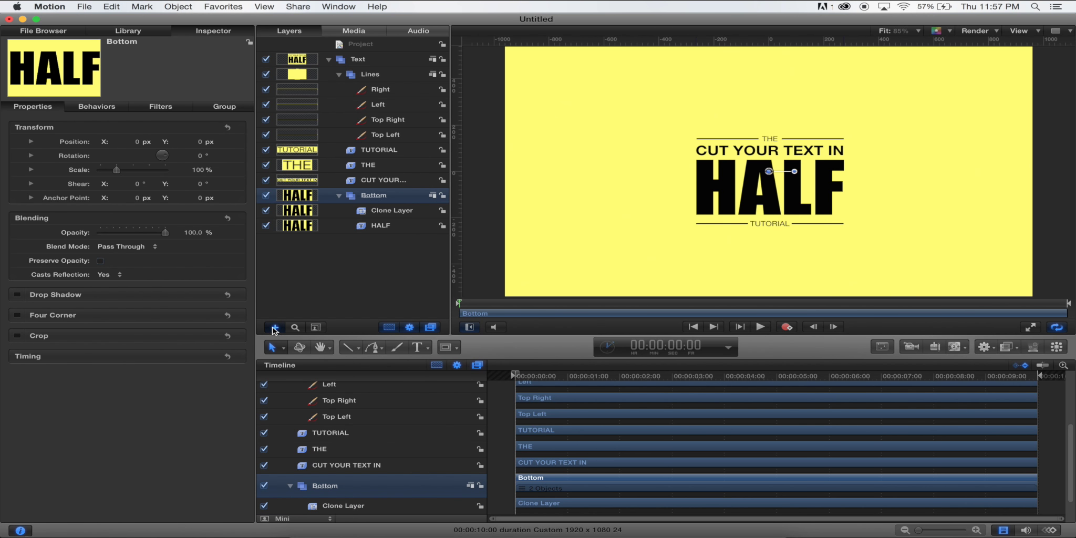
{"action": "left_click", "coordinate": [373, 197]}
{"action": "type", "text": "T"}
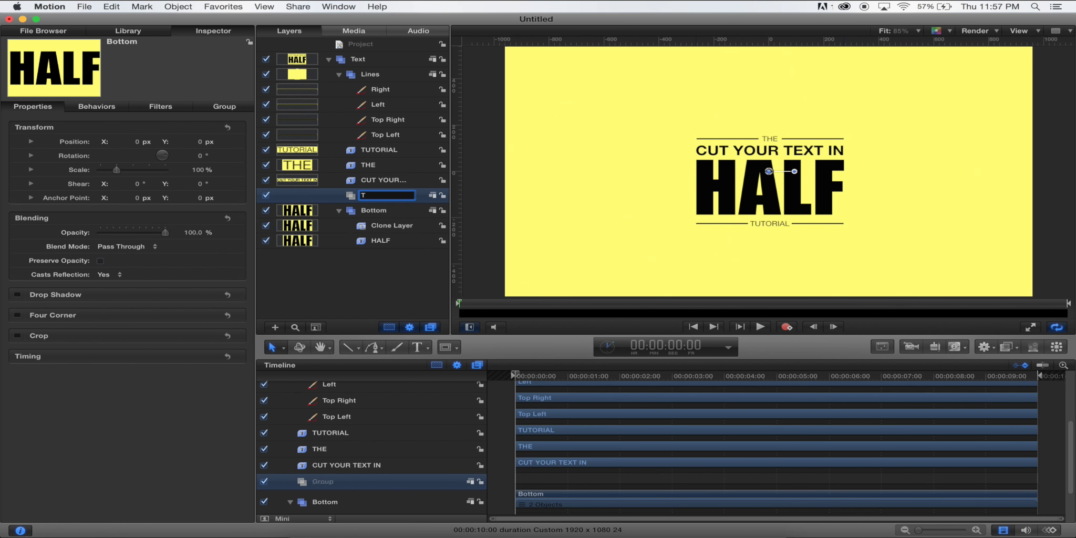
{"action": "type", "text": "op"}
{"action": "key", "text": "Return"}
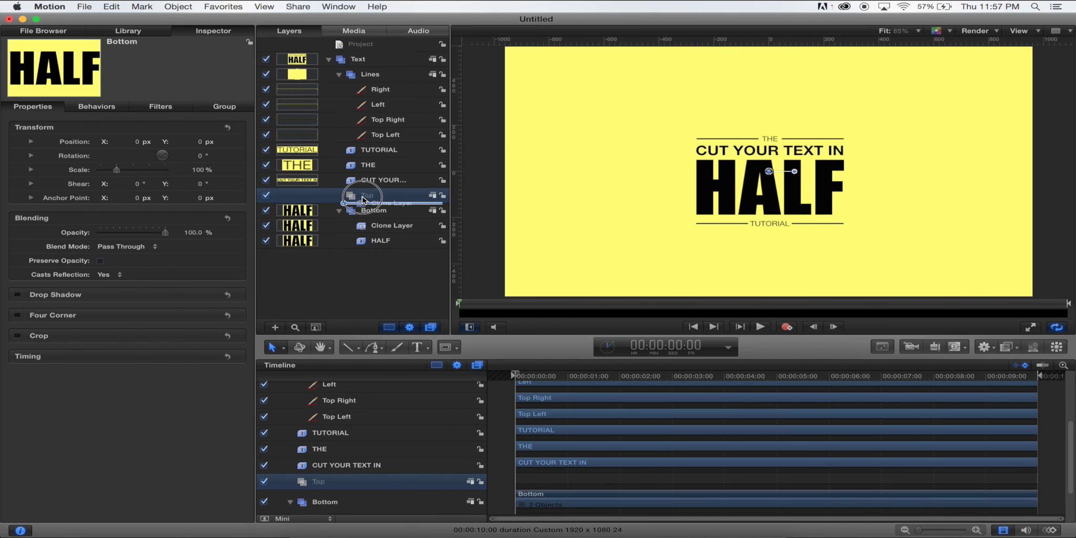
{"action": "left_click_drag", "start_coordinate": [365, 197], "coordinate": [366, 199]}
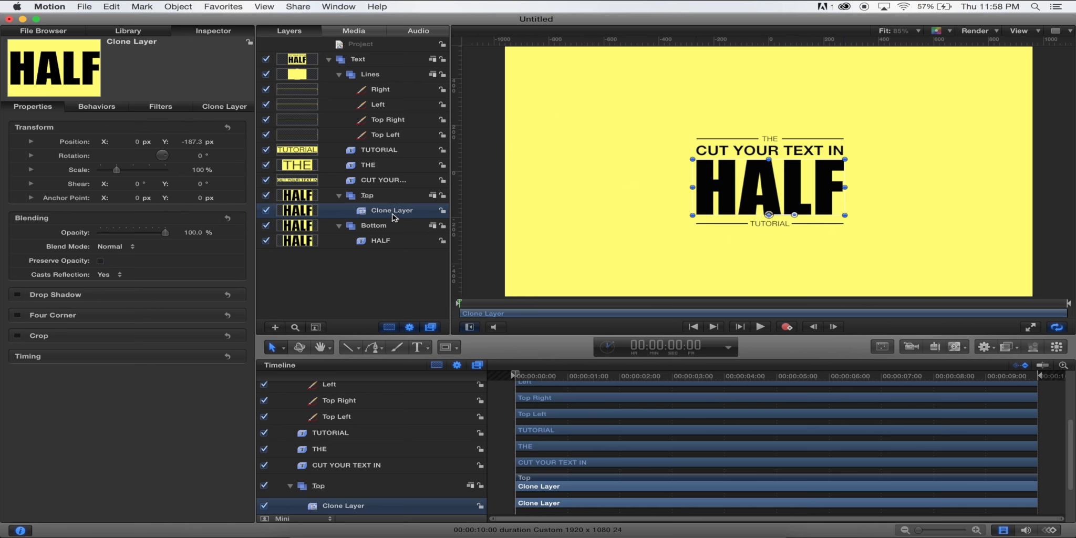
Draw a rectangle mask on the Bottom group that covers the upper part of the HALF text and extends past both sides.
{"action": "left_click", "coordinate": [377, 239]}
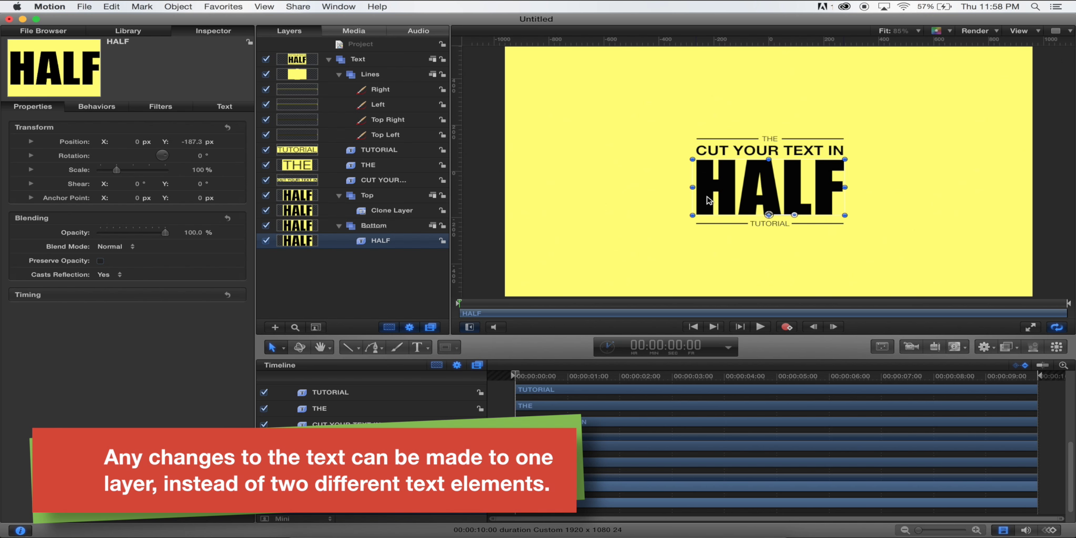
{"action": "left_click", "coordinate": [374, 225]}
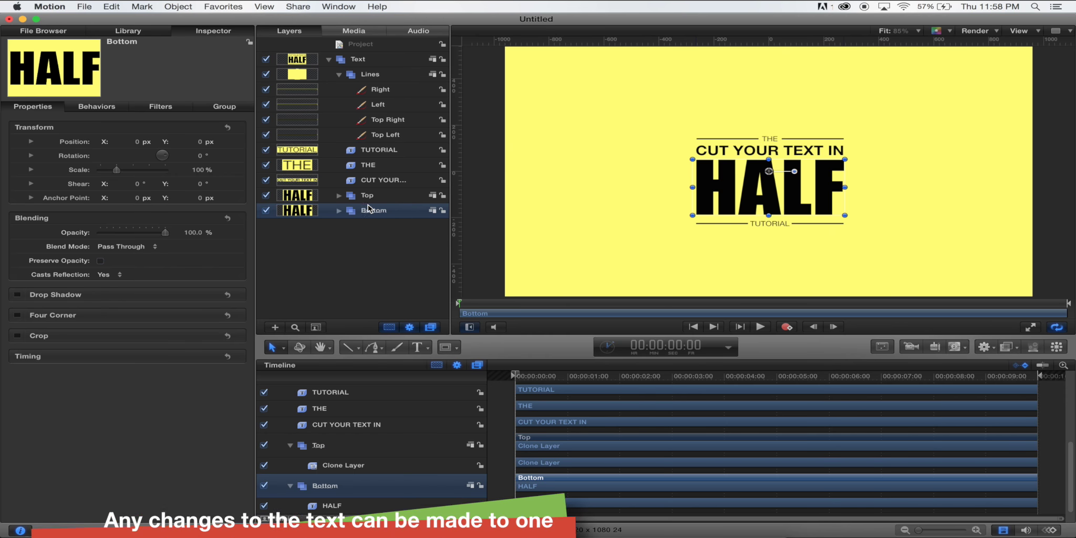
{"action": "left_click", "coordinate": [454, 348]}
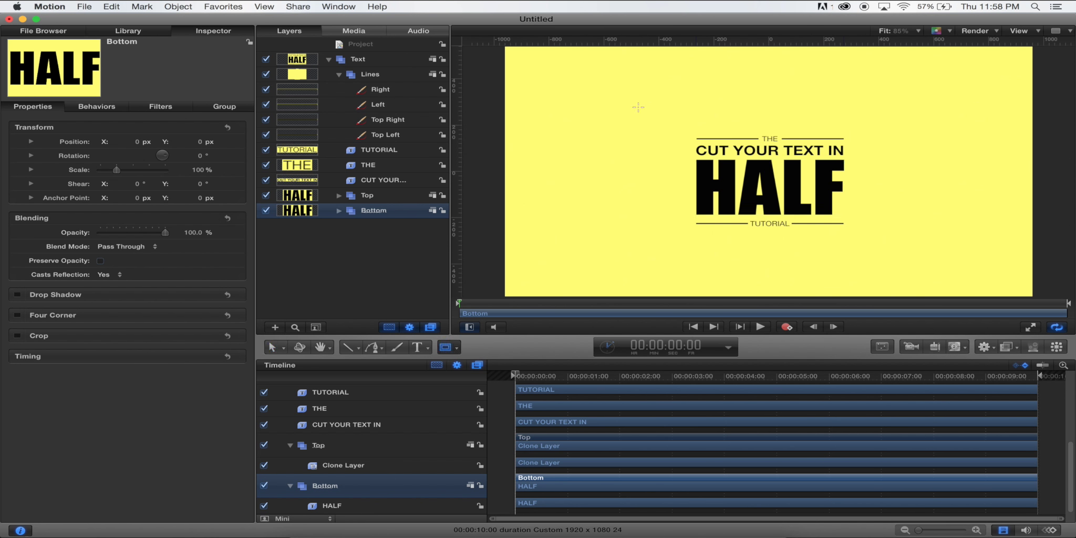
{"action": "left_click_drag", "start_coordinate": [633, 105], "coordinate": [934, 182]}
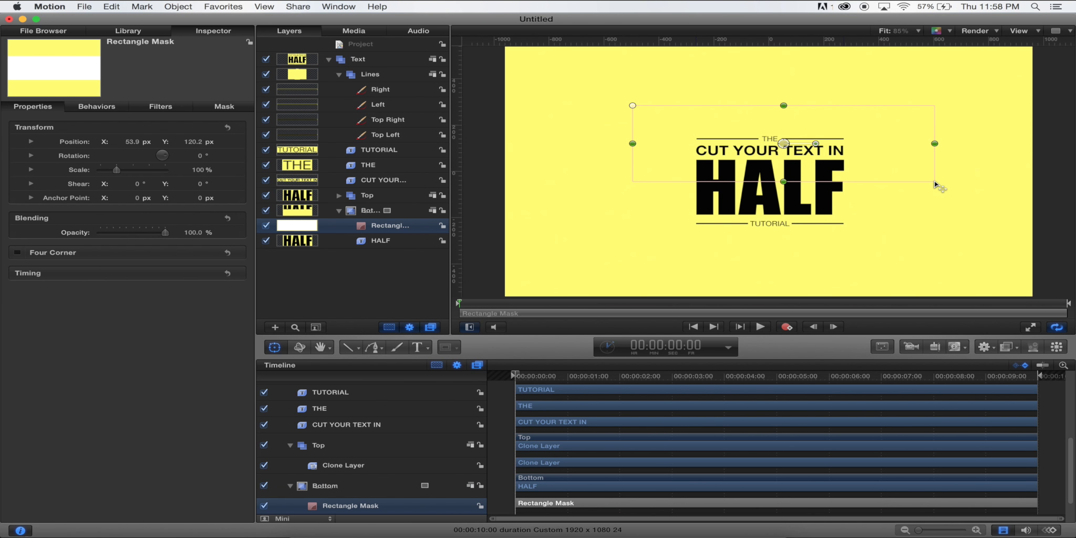
Set the Bottom group's mask to position X 0, Y 103 px, rotation 9° and mask blend mode Subtract.
{"action": "left_click_drag", "start_coordinate": [137, 142], "coordinate": [121, 142]}
{"action": "mouse_move", "coordinate": [195, 142]}
{"action": "left_mouse_down"}
{"action": "mouse_move", "coordinate": [195, 123]}
{"action": "mouse_move", "coordinate": [203, 160]}
{"action": "mouse_move", "coordinate": [193, 158]}
{"action": "left_mouse_up"}
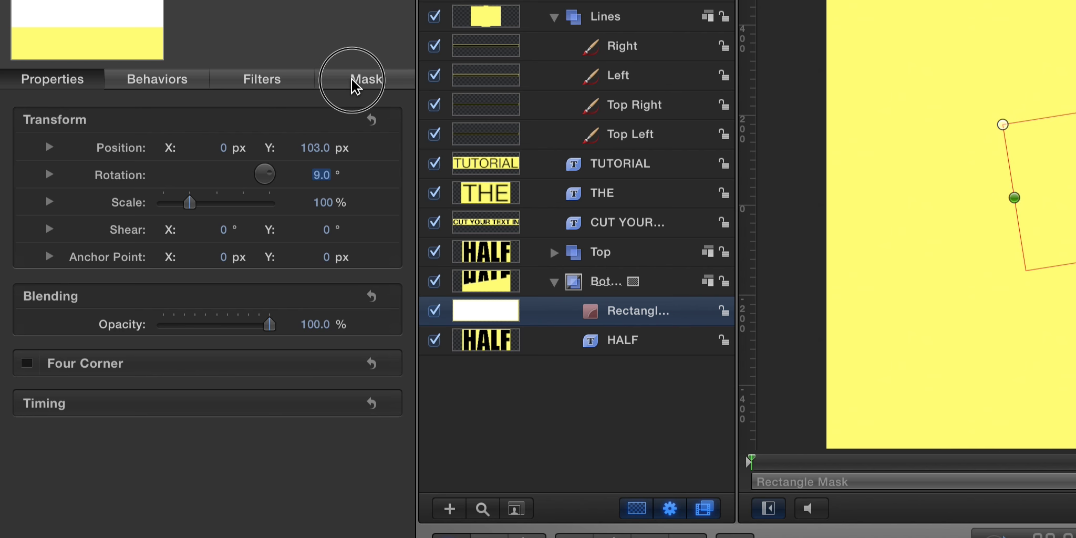
{"action": "left_click", "coordinate": [220, 106]}
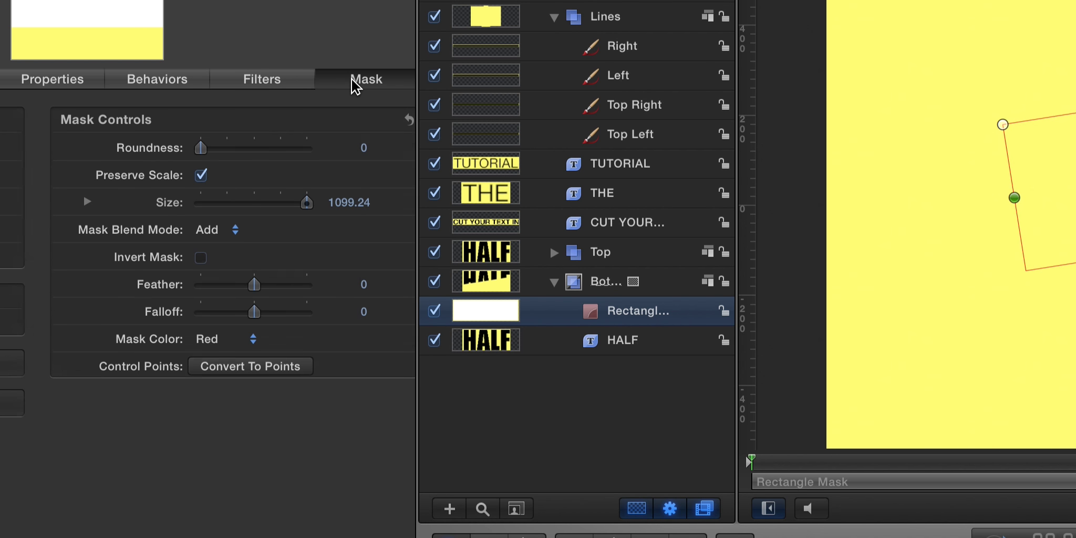
{"action": "left_click", "coordinate": [195, 232]}
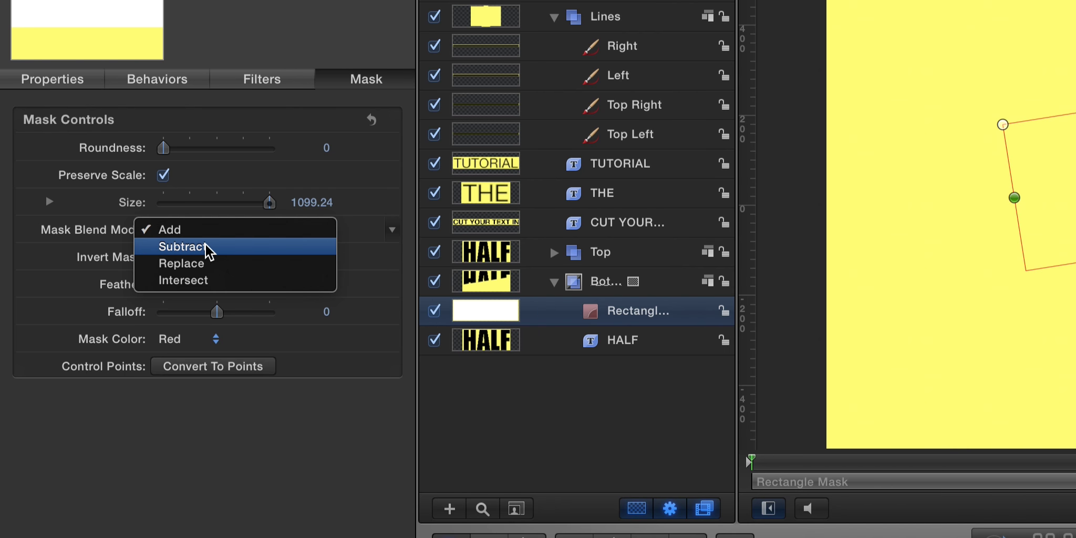
{"action": "left_click", "coordinate": [206, 246]}
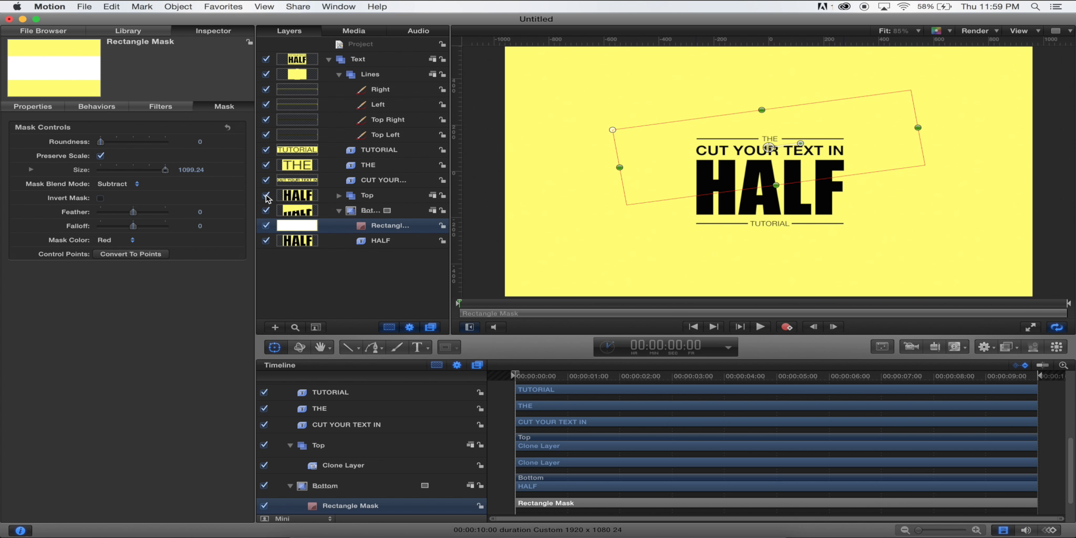
Hide the Top group to check the masked Bottom group by itself, and show the Top group again.
{"action": "left_click", "coordinate": [267, 195]}
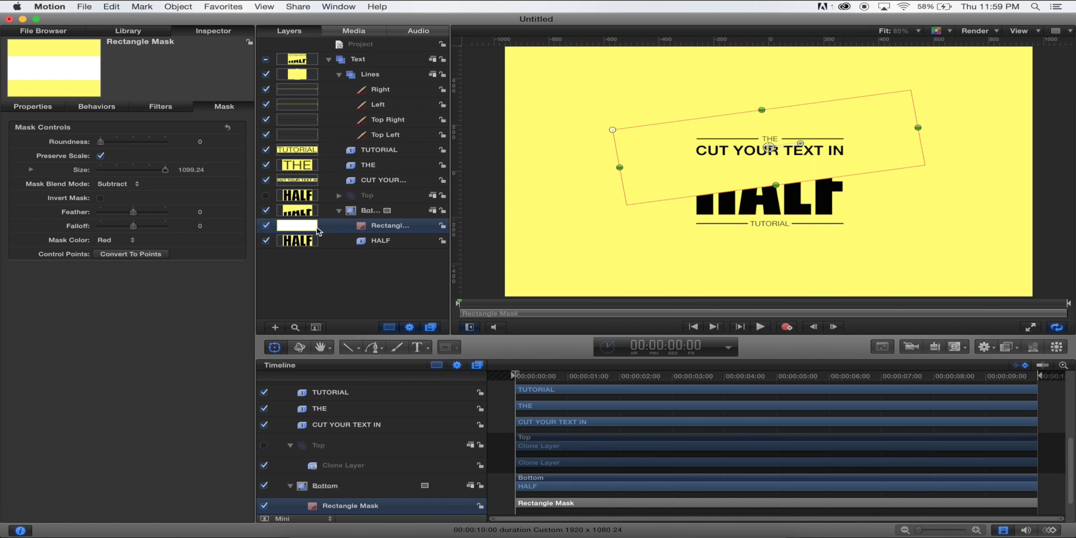
{"action": "left_click", "coordinate": [409, 281]}
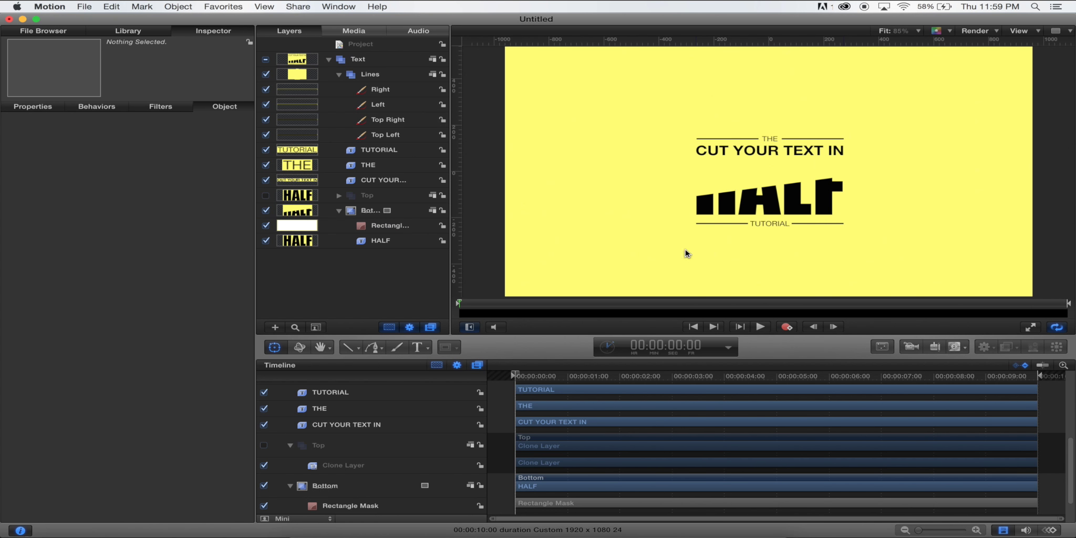
{"action": "left_click", "coordinate": [339, 211]}
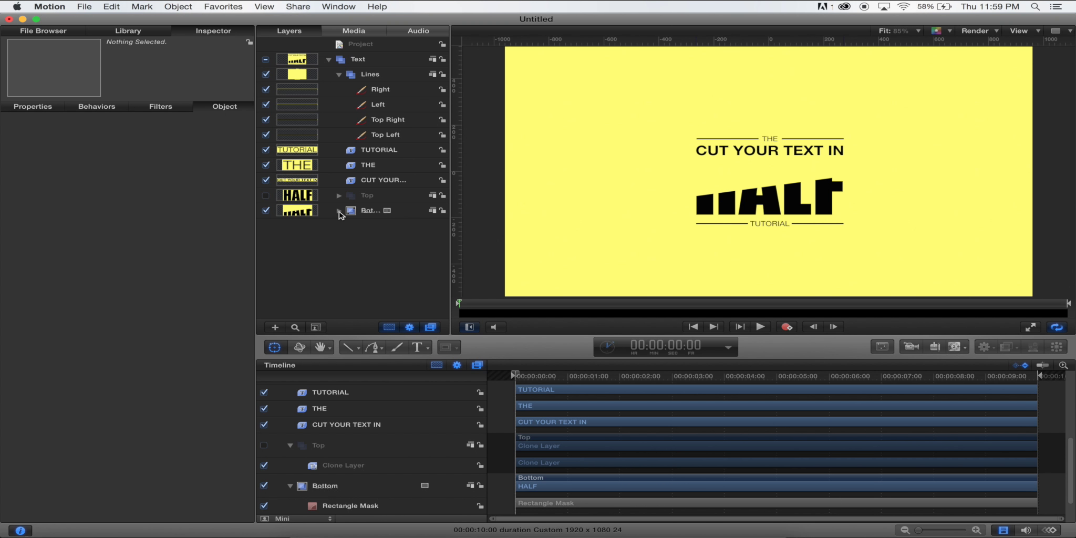
{"action": "left_click", "coordinate": [266, 195]}
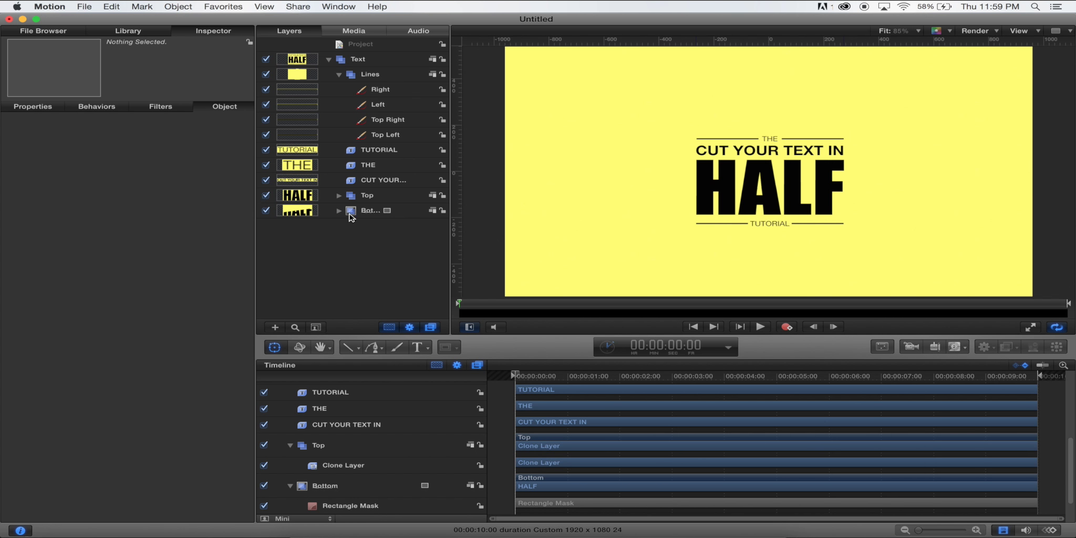
Copy the rectangle mask from the Bottom group and paste it into the Top group.
{"action": "left_click", "coordinate": [339, 210]}
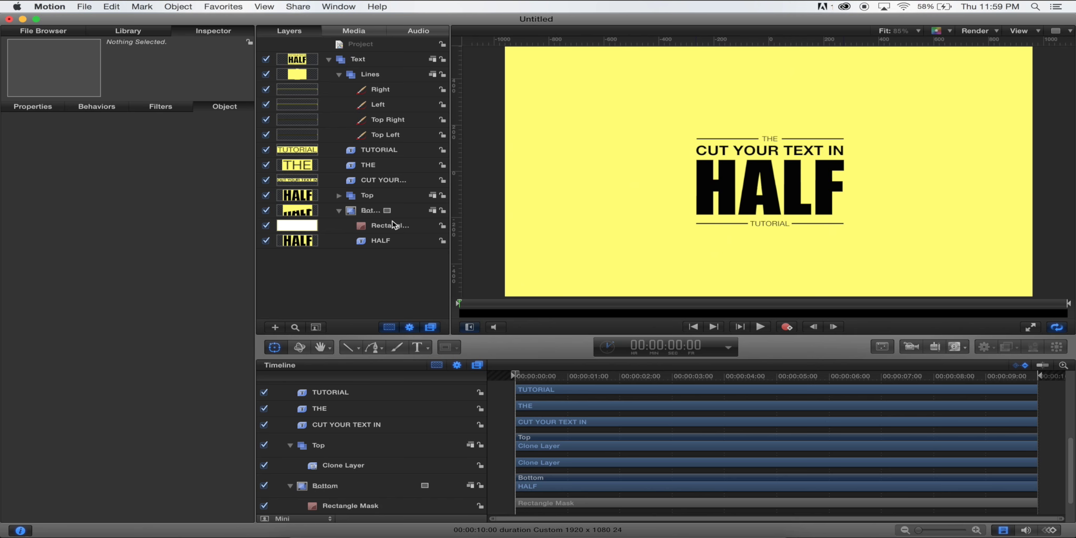
{"action": "left_click", "coordinate": [368, 227]}
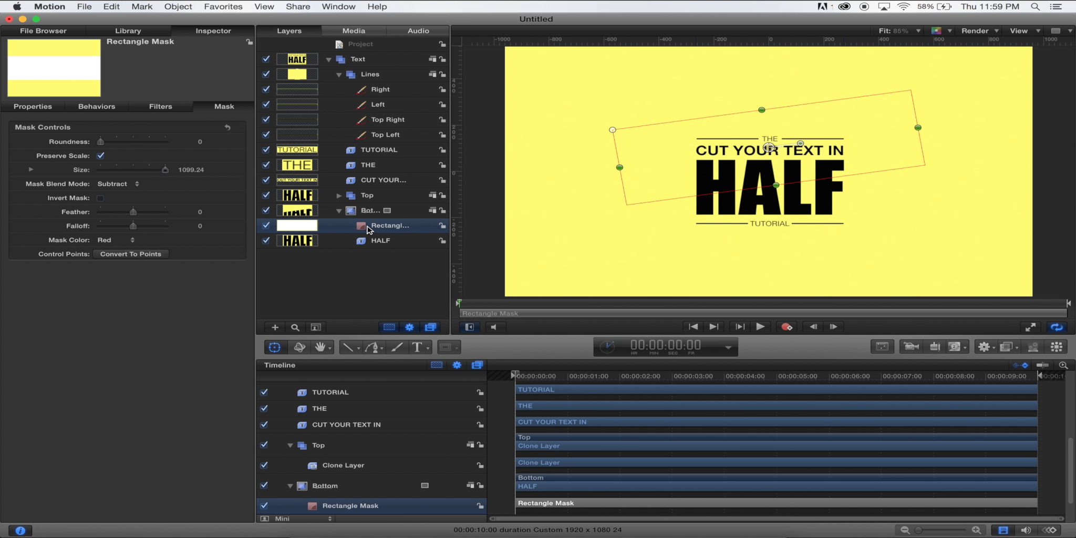
{"action": "key", "text": "super+c"}
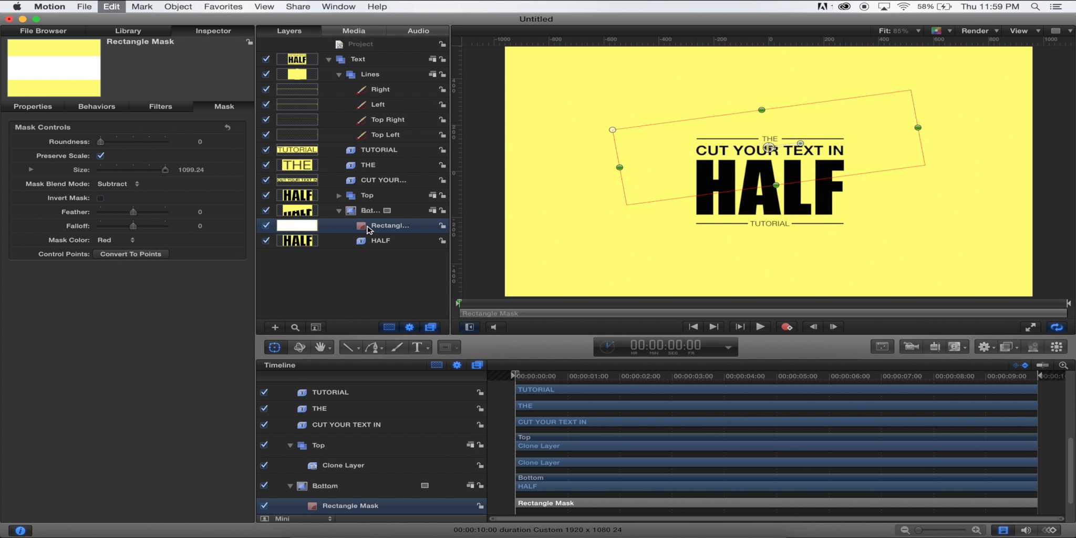
{"action": "left_click", "coordinate": [354, 197]}
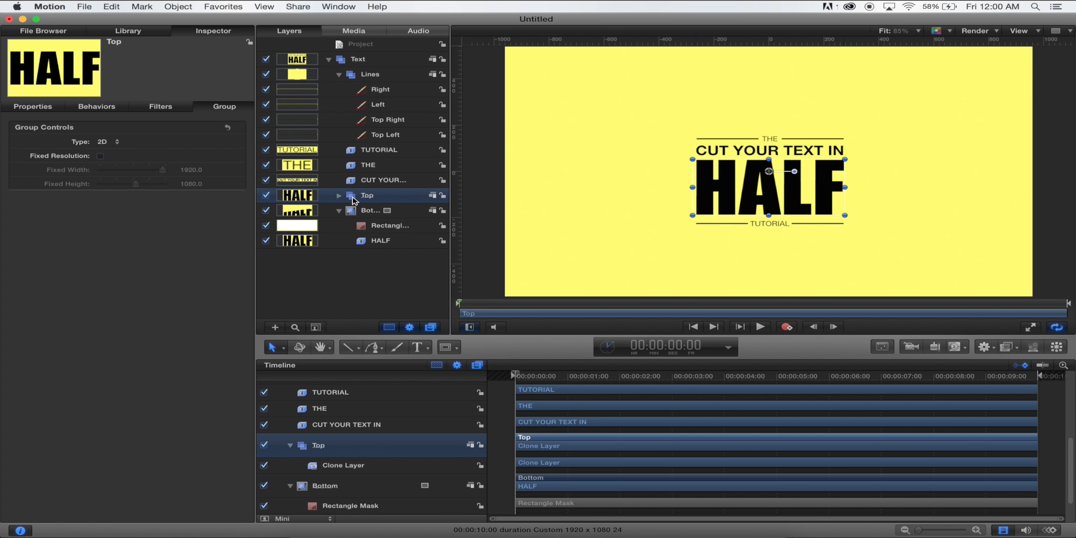
{"action": "key", "text": "super+v"}
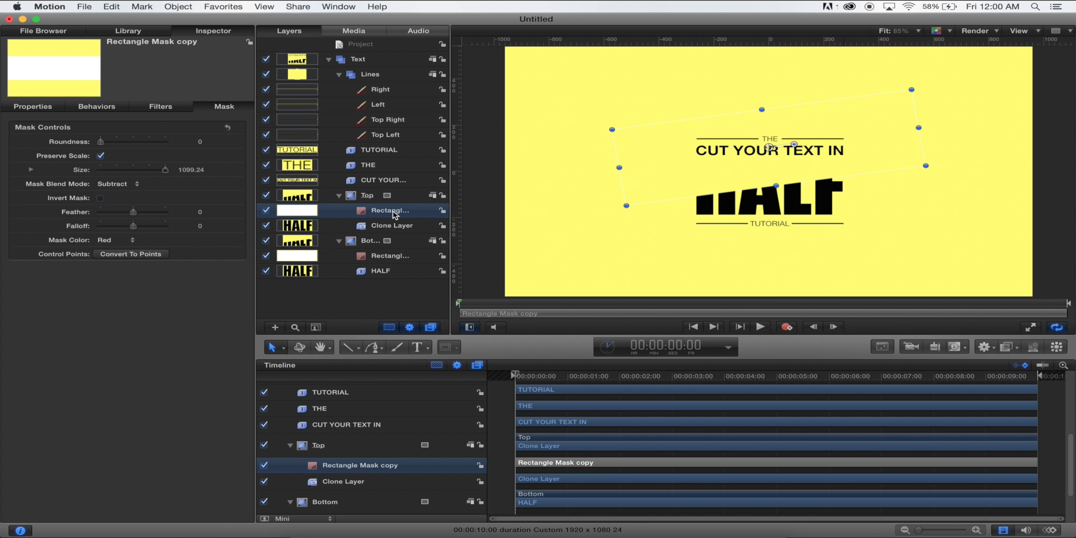
Set the blend mode of the Top group's mask copy to Add and collapse the Top and Bottom groups.
{"action": "left_click", "coordinate": [129, 183]}
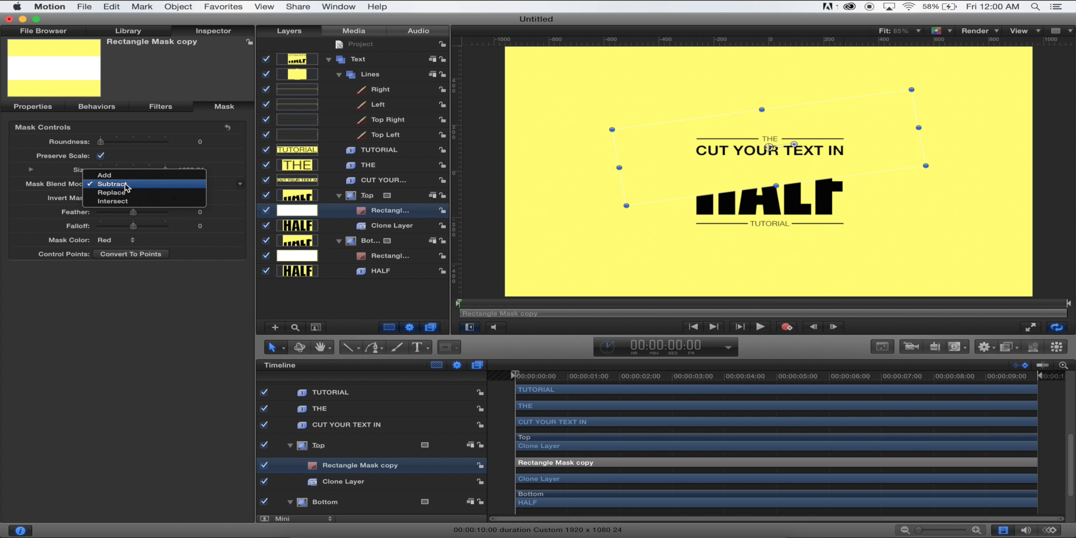
{"action": "left_click", "coordinate": [131, 176]}
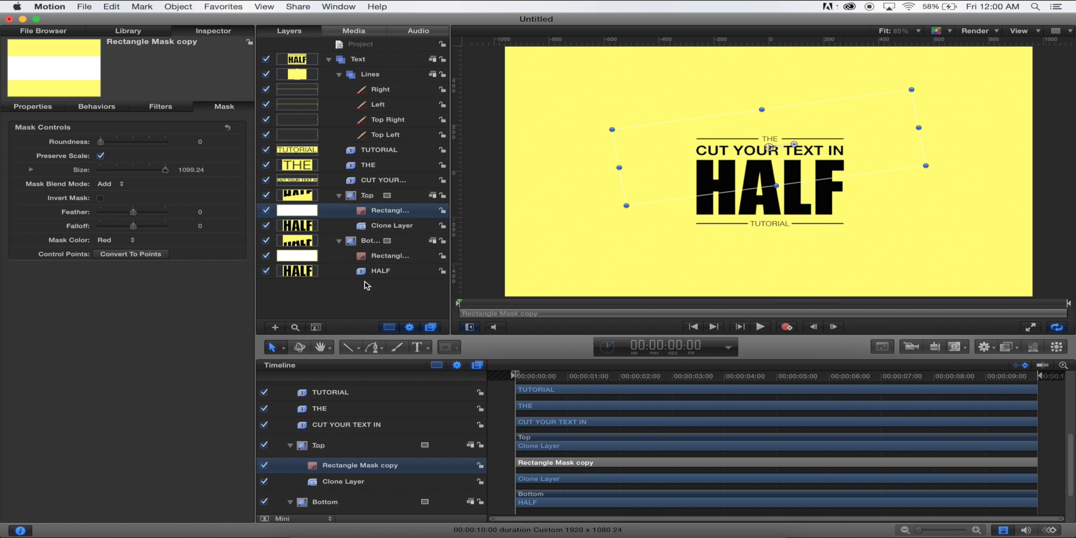
{"action": "left_click", "coordinate": [339, 195]}
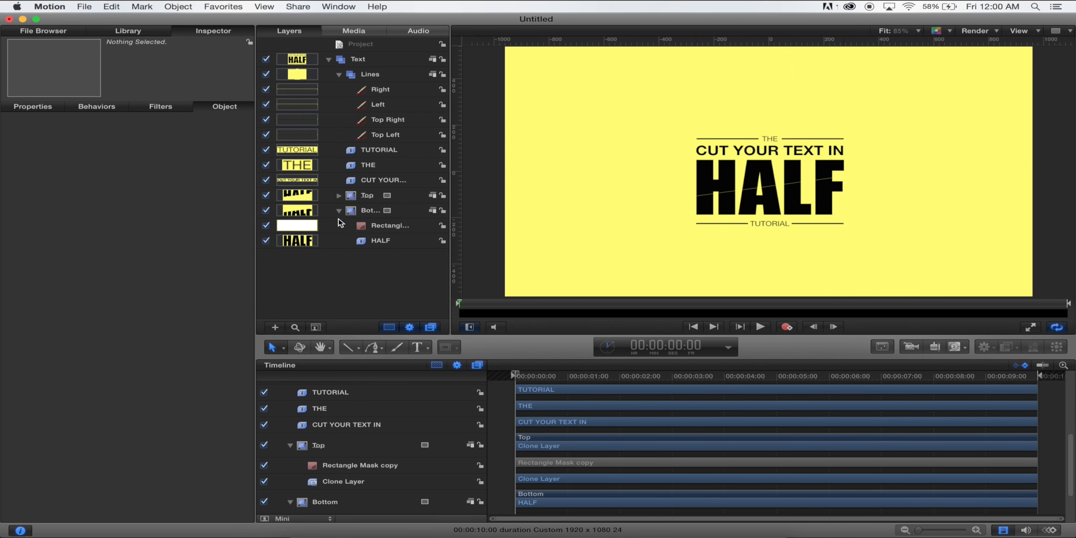
{"action": "left_click", "coordinate": [339, 211]}
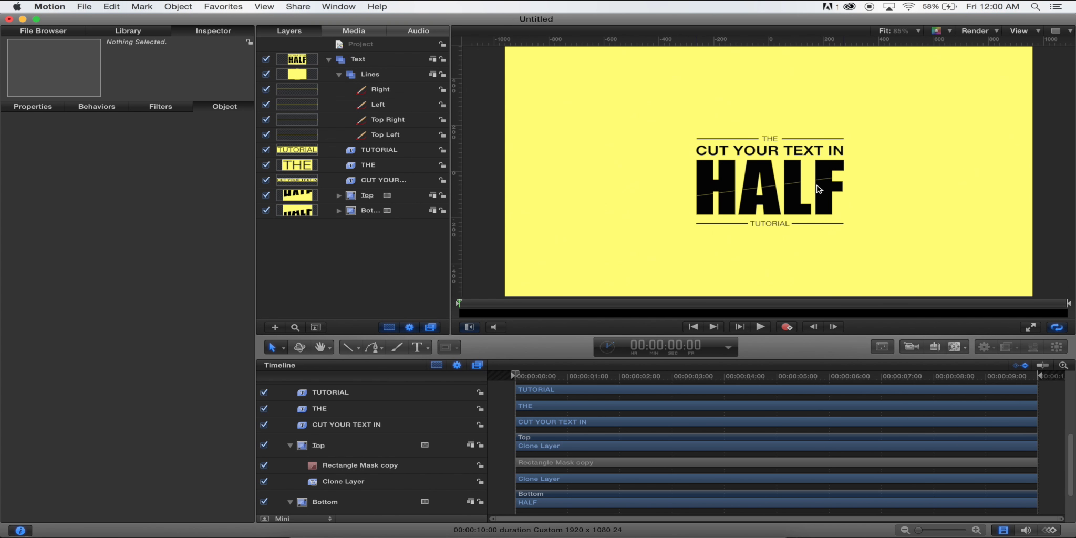
Trim the start of the rectangle masks in both the Top and Bottom groups to 00:00:01:00.
{"action": "scroll", "coordinate": [818, 189], "scroll_direction": "up", "scroll_amount": 5}
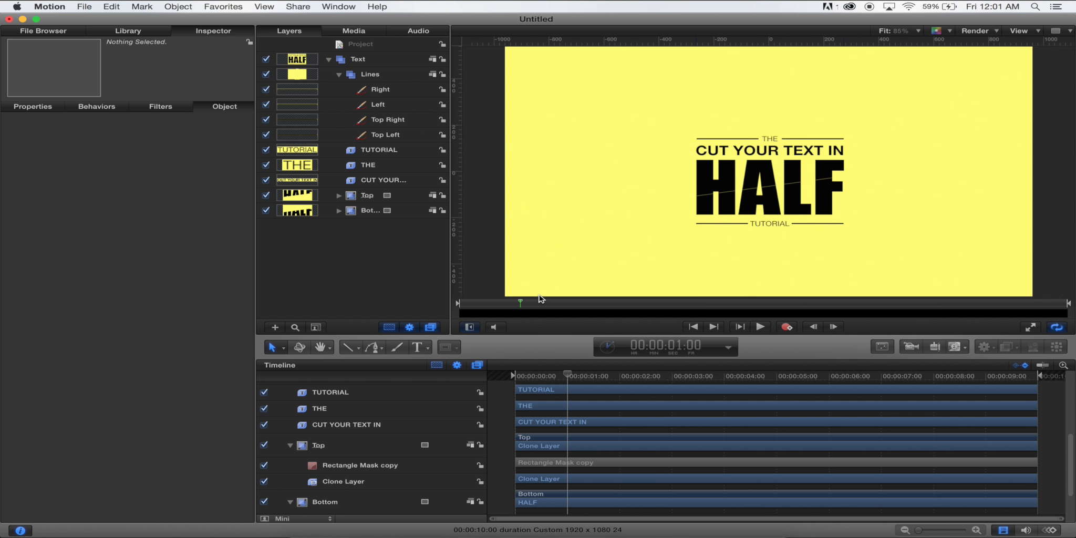
{"action": "left_click", "coordinate": [338, 210]}
{"action": "left_click", "coordinate": [339, 195]}
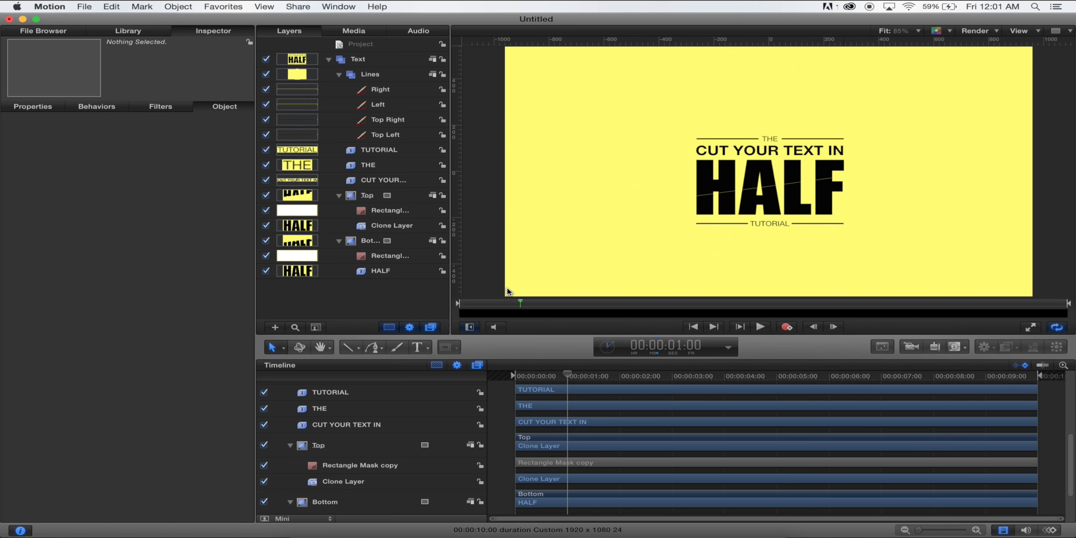
{"action": "left_click", "coordinate": [387, 212]}
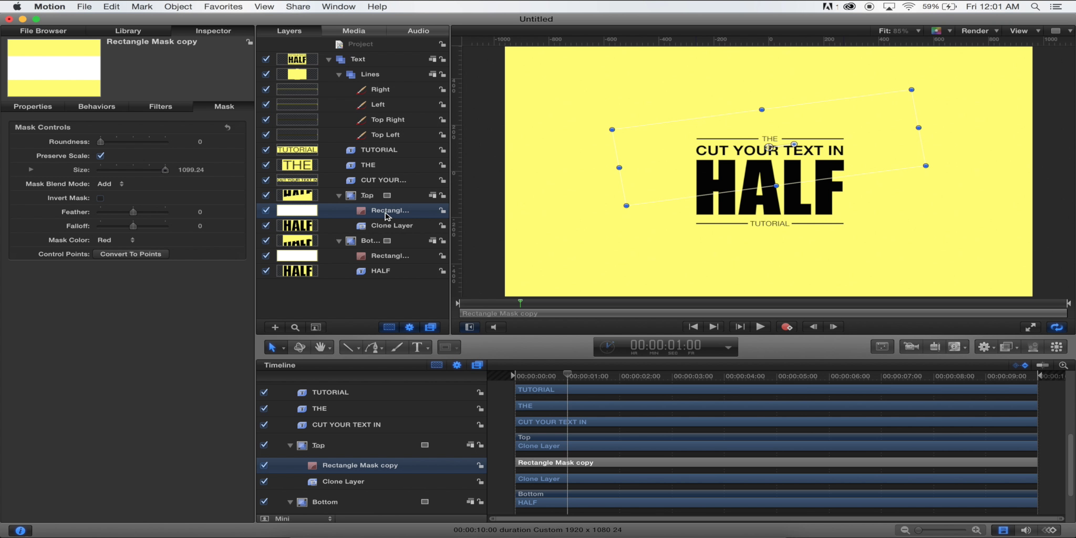
{"action": "key", "text": "i"}
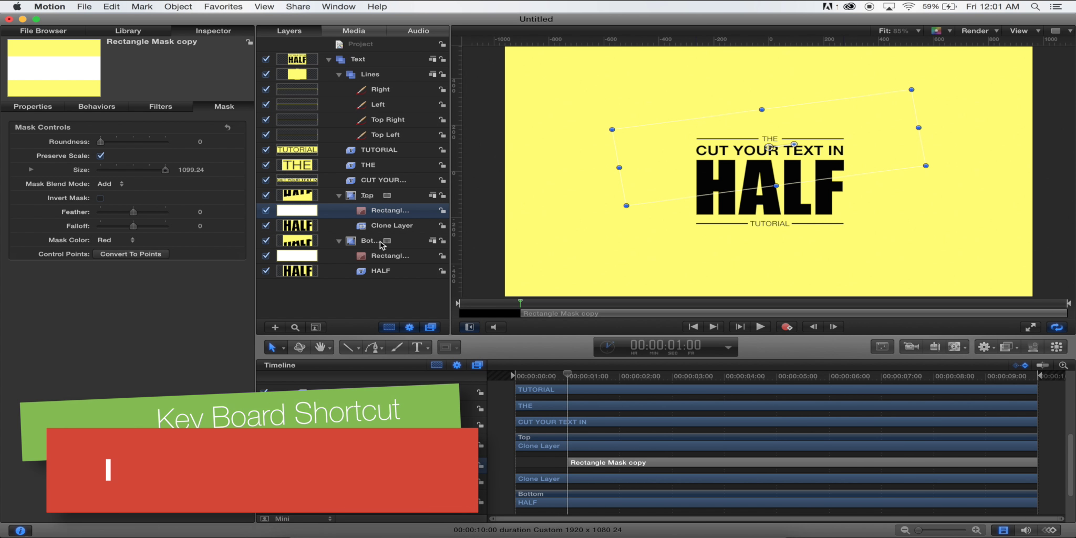
{"action": "left_click", "coordinate": [390, 257]}
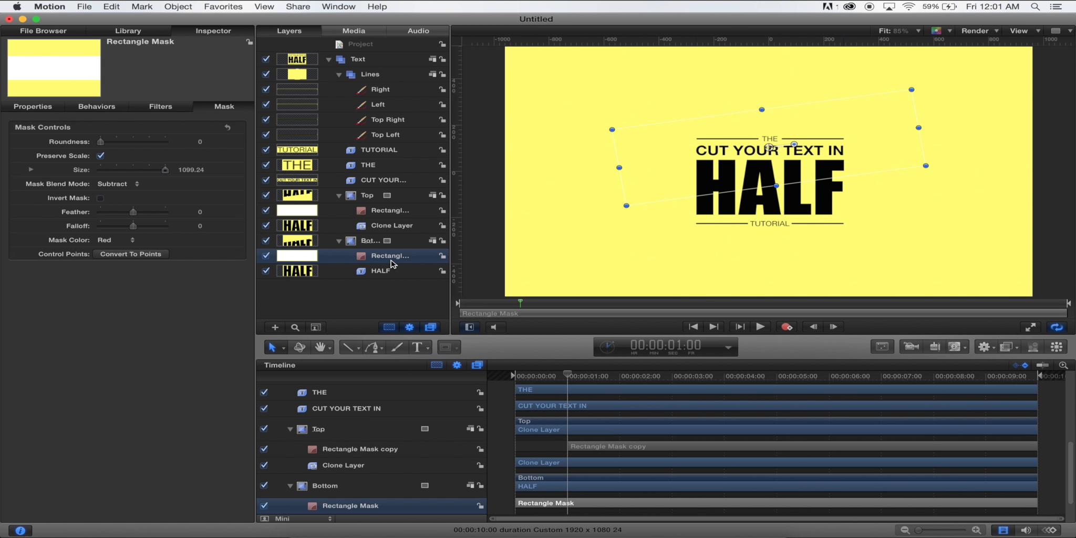
{"action": "key", "text": "i"}
Add a Position keyframe to the Bottom group at the start of the cut and another at 00:00:01:02.
{"action": "left_click", "coordinate": [783, 221]}
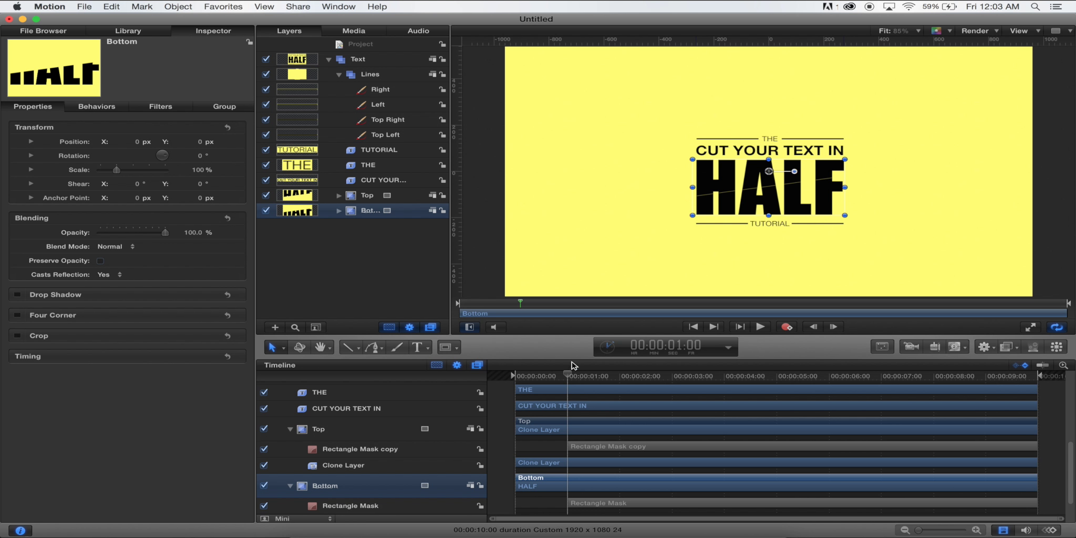
{"action": "key", "text": "Left"}
{"action": "mouse_move", "coordinate": [227, 145]}
{"action": "key", "text": "Right"}
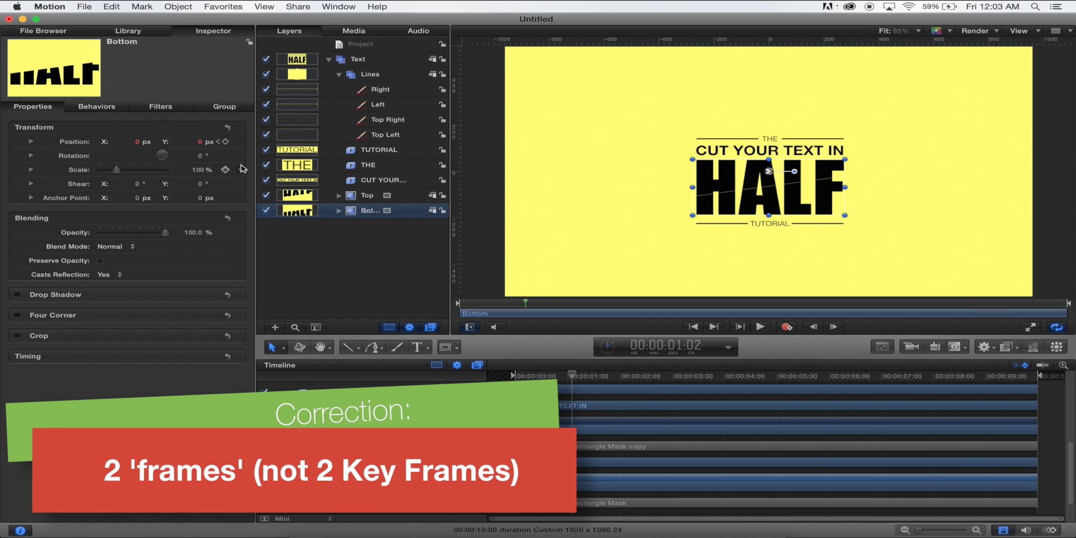
{"action": "left_click", "coordinate": [226, 142]}
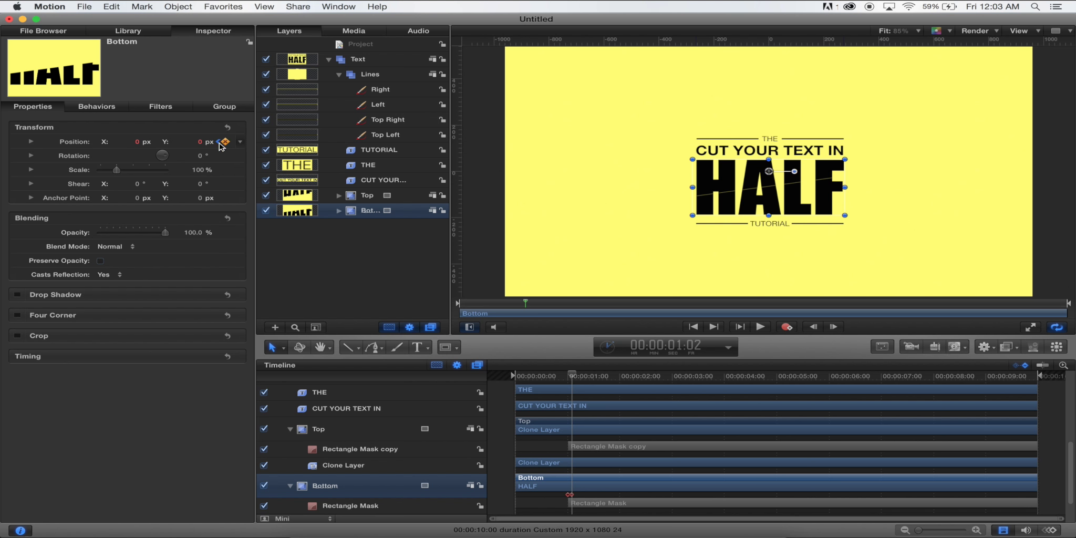
At the 00:00:01:02 keyframe, set the Bottom group's X position to -11.1 px and lower its Y position by a few pixels.
{"action": "scroll", "coordinate": [819, 204], "scroll_direction": "up", "scroll_amount": 3}
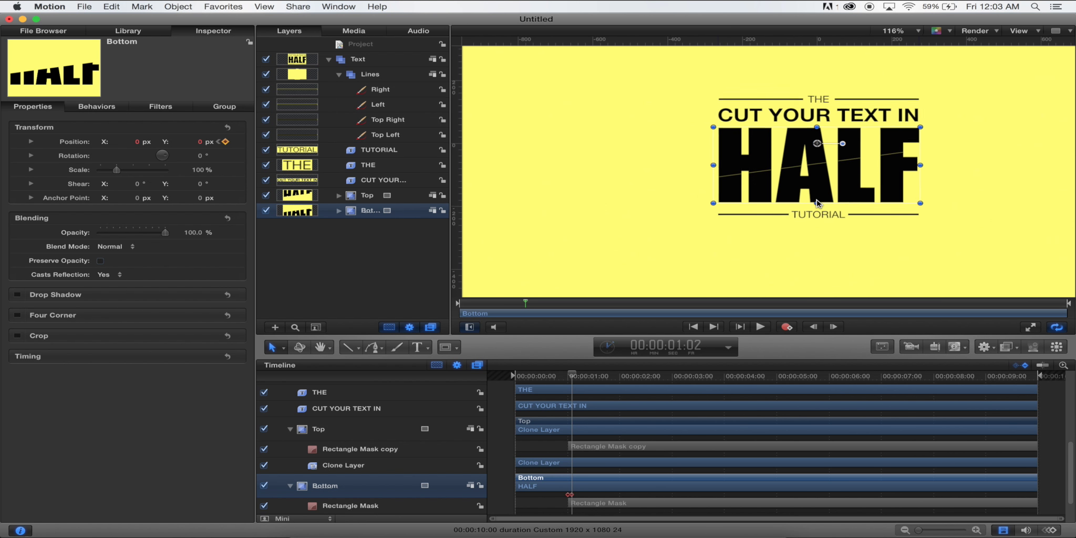
{"action": "scroll", "coordinate": [817, 204], "scroll_direction": "up", "scroll_amount": 3}
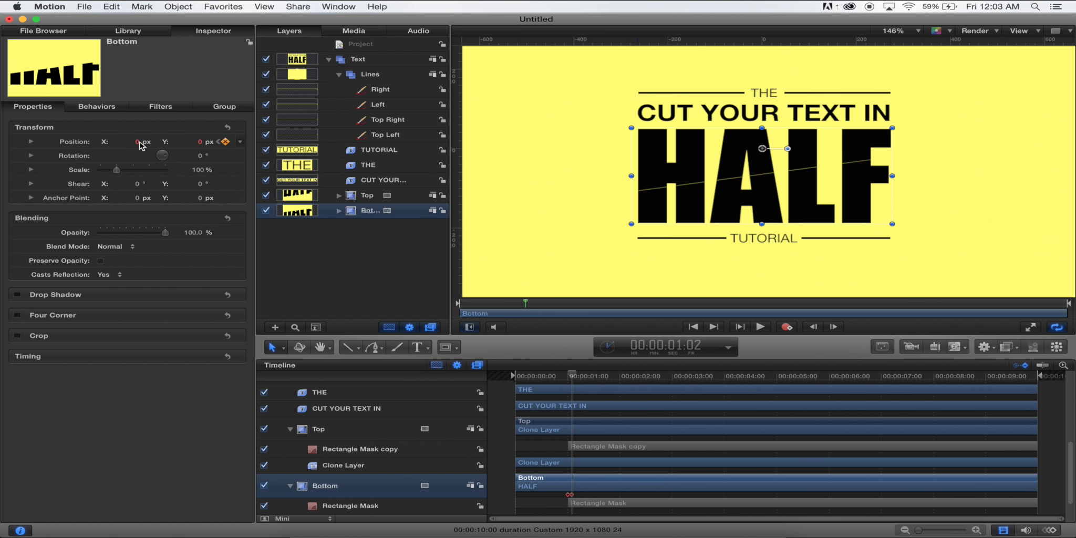
{"action": "left_click_drag", "start_coordinate": [138, 142], "coordinate": [132, 142]}
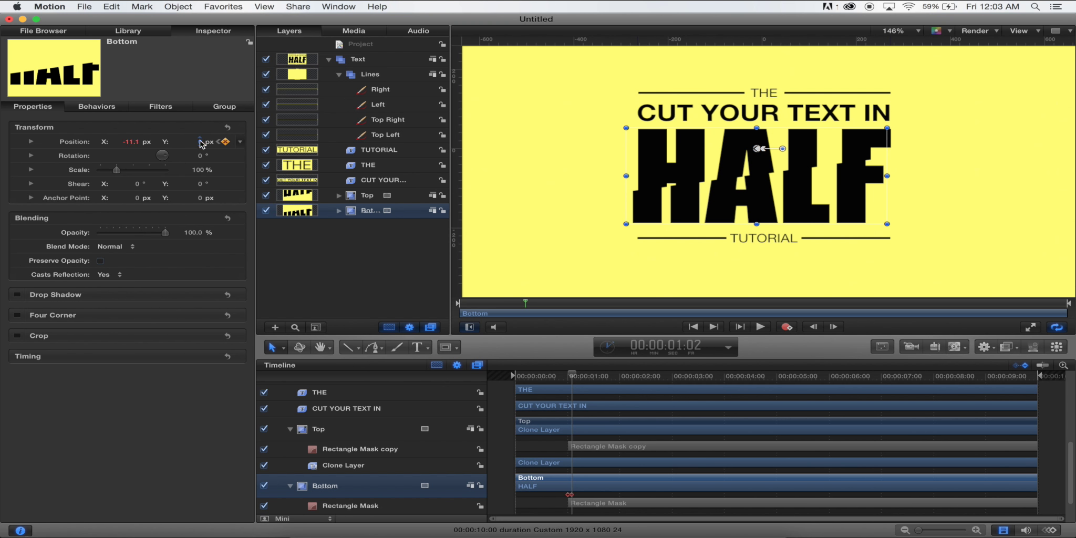
{"action": "left_click_drag", "start_coordinate": [200, 143], "coordinate": [195, 143]}
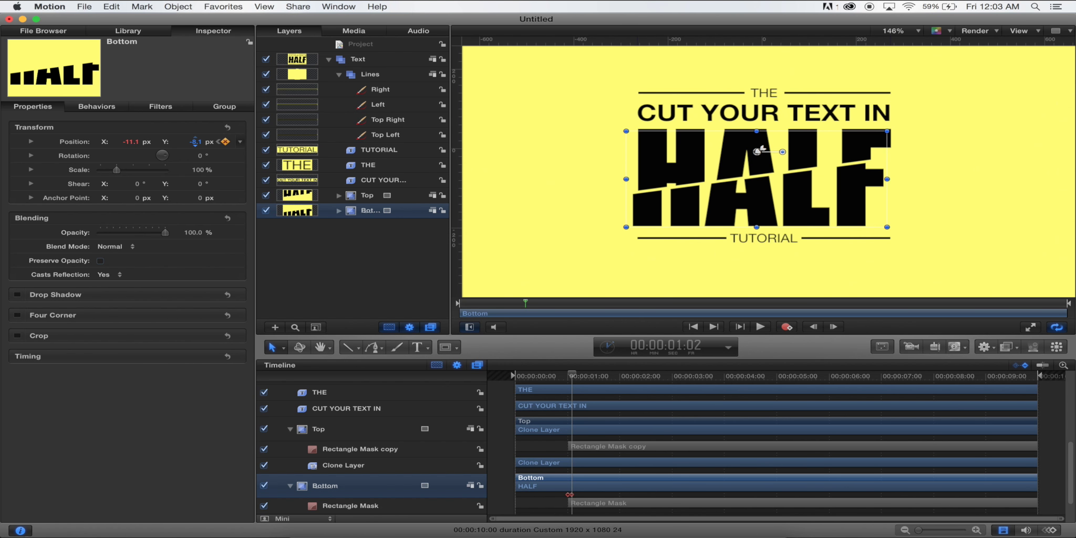
Deselect the Bottom group, fit the whole canvas in view and play back the cut animation.
{"action": "left_click", "coordinate": [300, 231]}
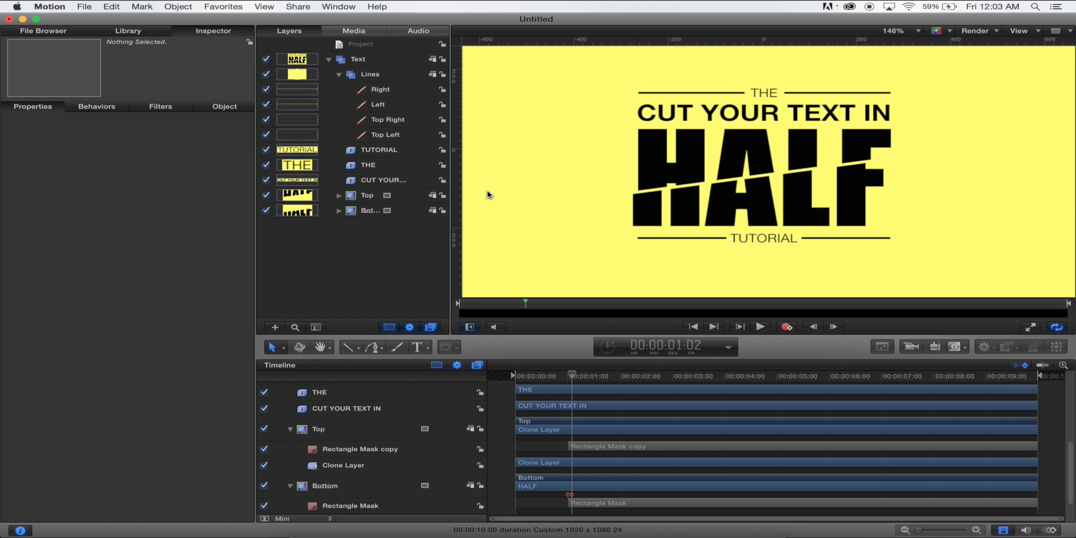
{"action": "key", "text": "shift+z"}
{"action": "left_click", "coordinate": [761, 326]}
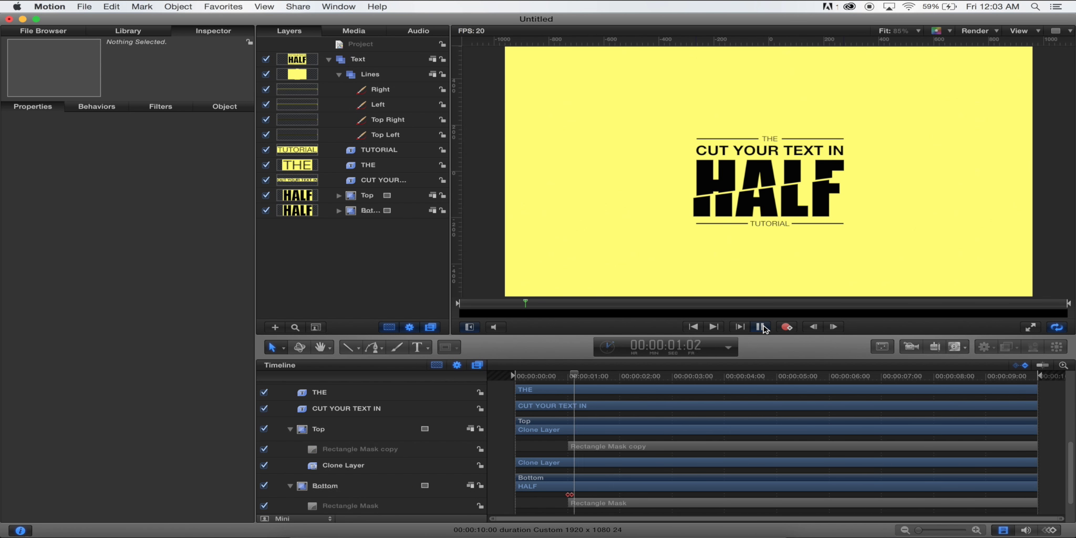
Stop the playback and add Rotation keyframes to the Bottom group at 00:00:01:02 and 00:00:01:00, matching its Position keyframes.
{"action": "left_click", "coordinate": [760, 327]}
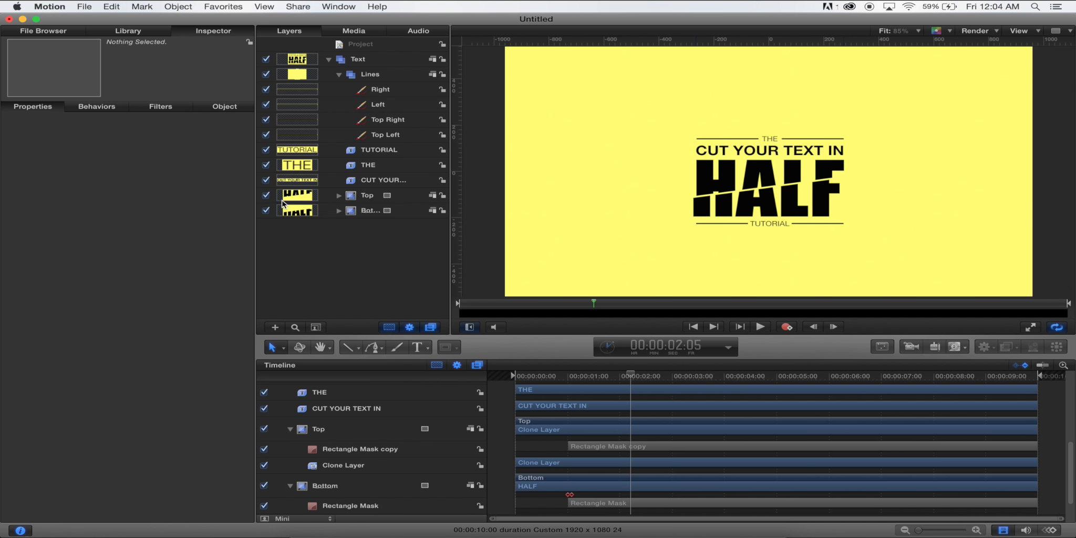
{"action": "left_click", "coordinate": [350, 213]}
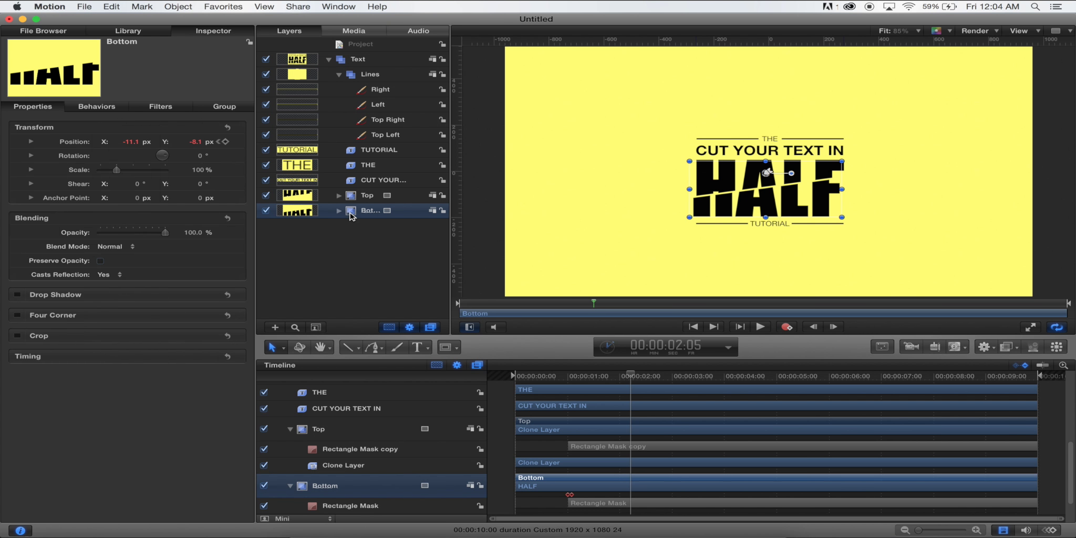
{"action": "left_click", "coordinate": [219, 143]}
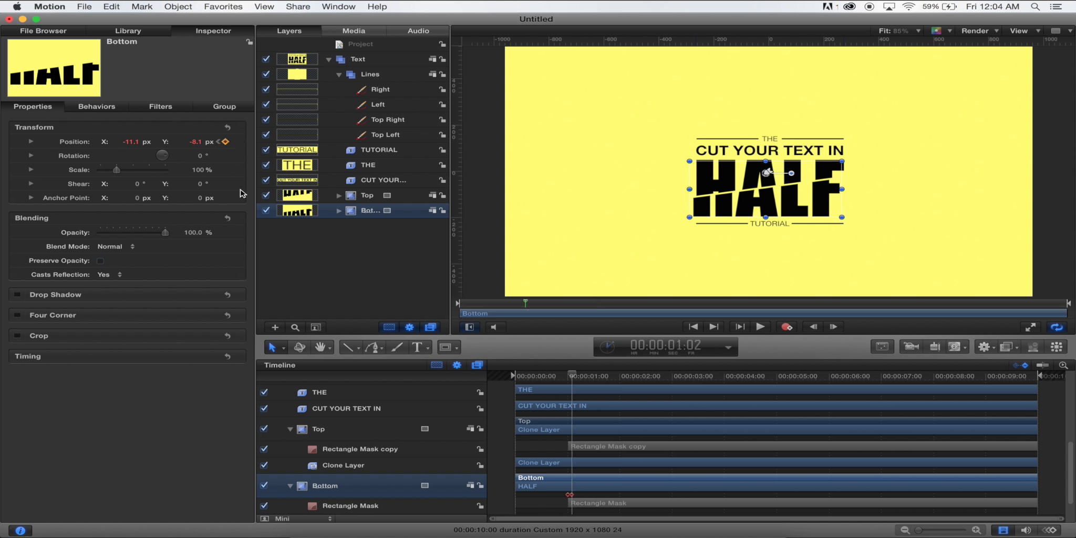
{"action": "left_click", "coordinate": [224, 157]}
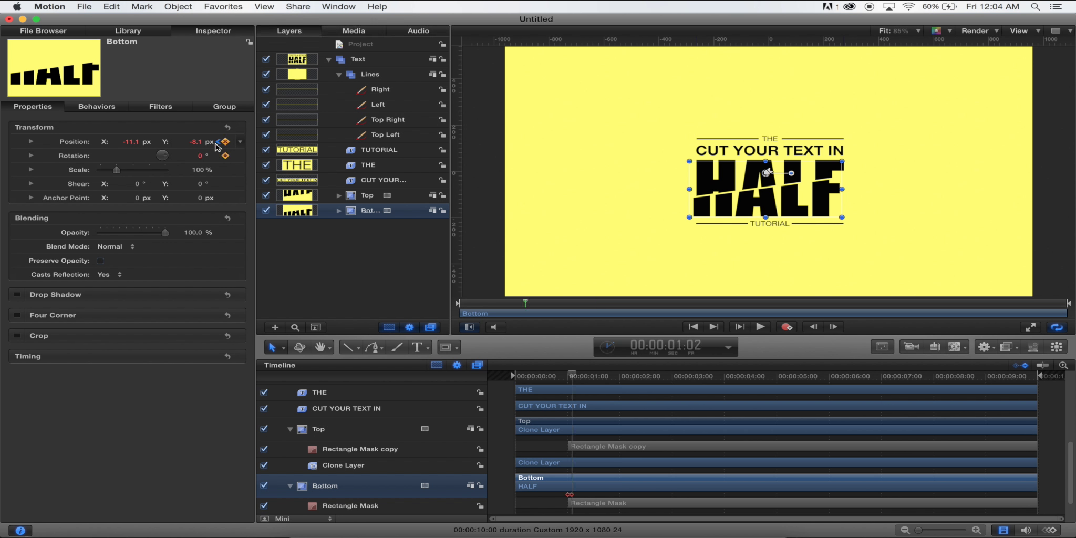
{"action": "left_click", "coordinate": [219, 141]}
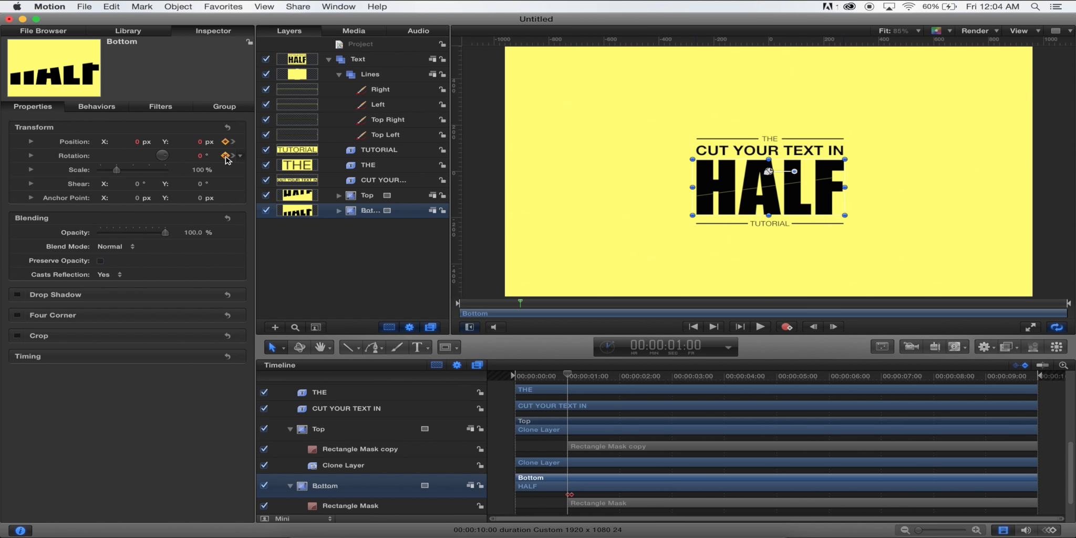
{"action": "left_click", "coordinate": [233, 156]}
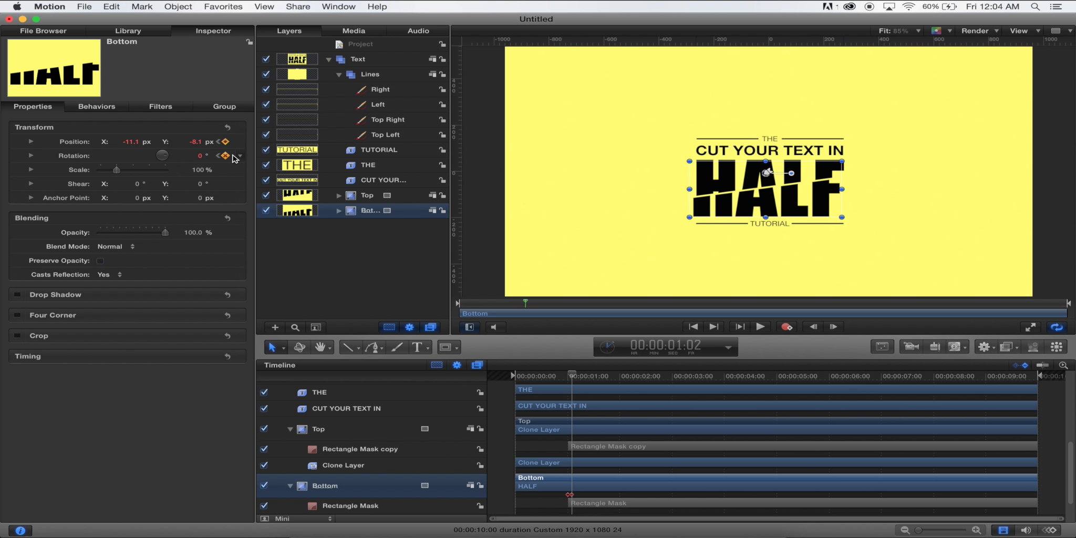
Adjust the Bottom group's rotation at the 00:00:01:02 keyframe, deselect it and play the cut animation from the start.
{"action": "scroll", "coordinate": [752, 217], "scroll_direction": "up", "scroll_amount": 2}
{"action": "scroll", "coordinate": [753, 217], "scroll_direction": "up", "scroll_amount": 4}
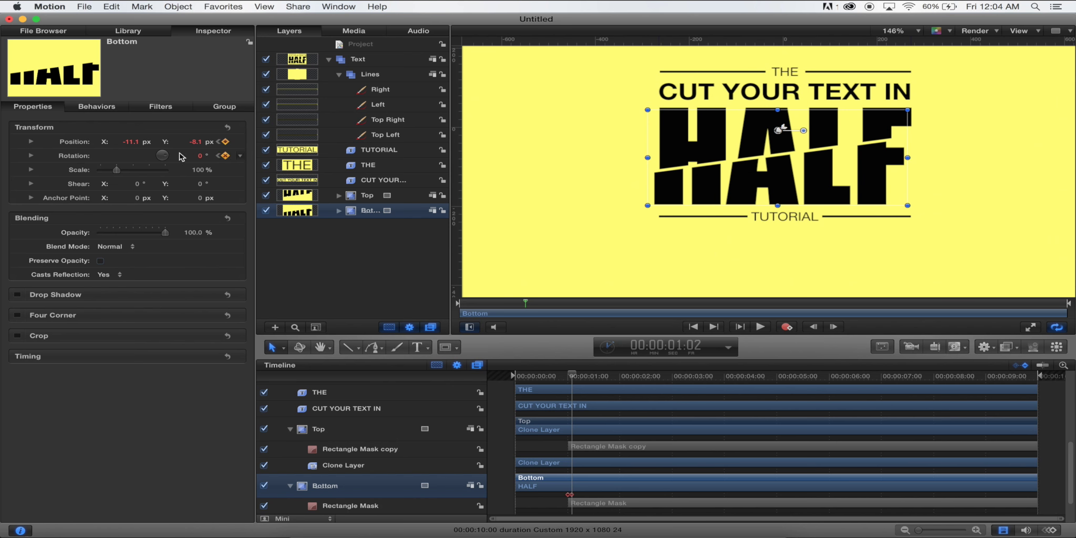
{"action": "left_click", "coordinate": [201, 156]}
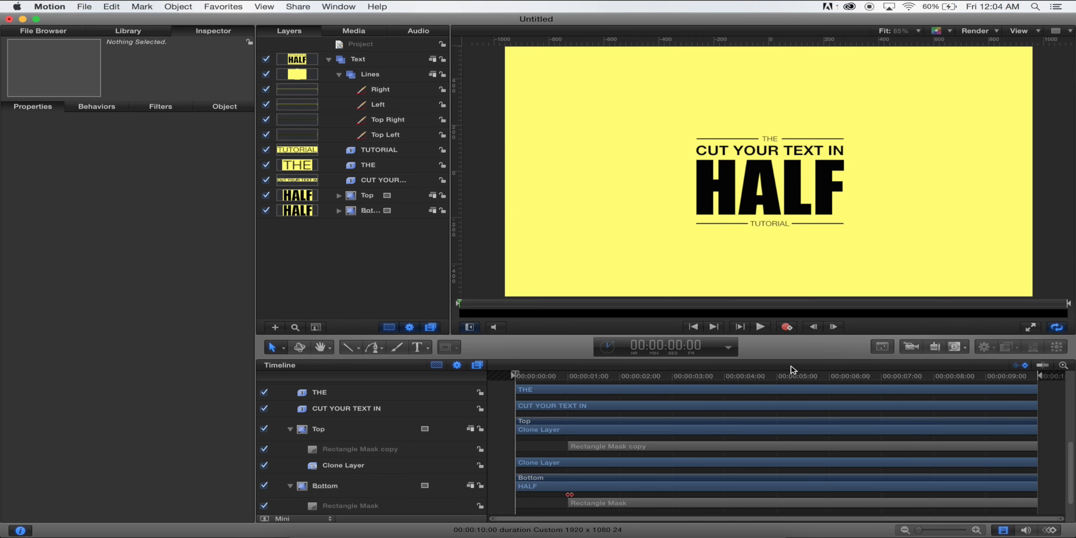
{"action": "left_click", "coordinate": [762, 327]}
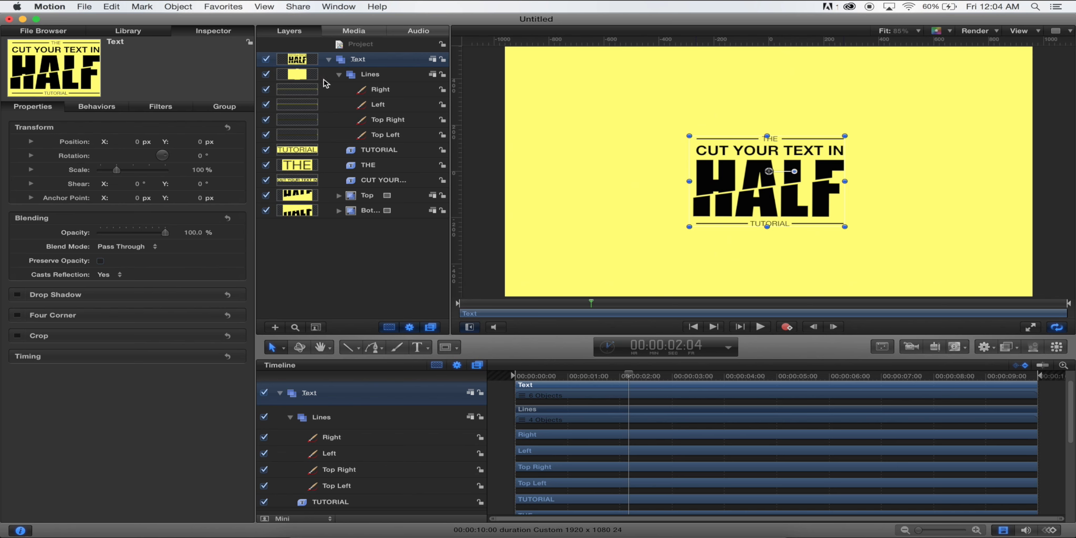
Collapse the Text group and raise its Y position to center the whole title vertically on the canvas.
{"action": "left_click", "coordinate": [329, 60]}
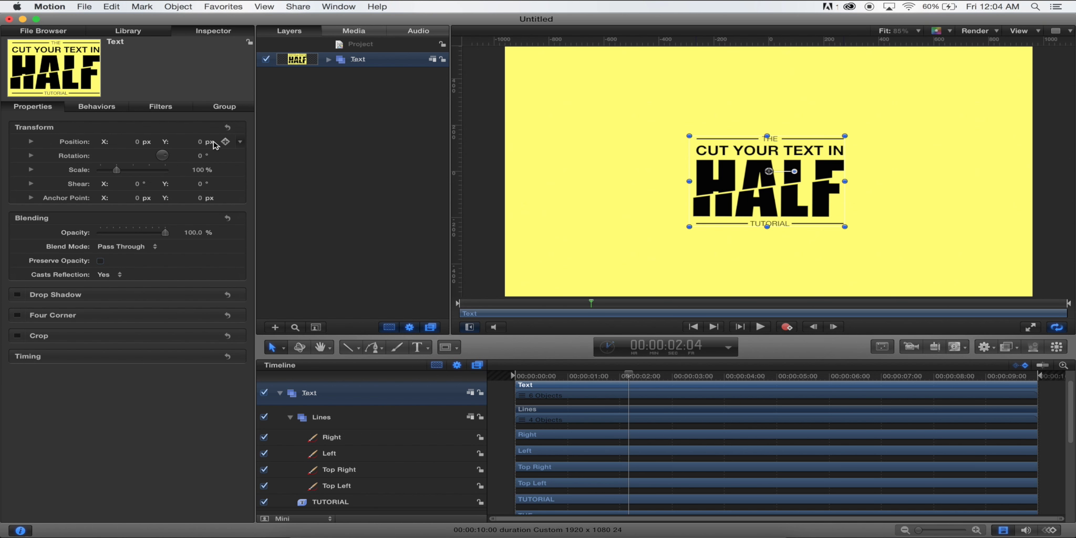
{"action": "left_click_drag", "start_coordinate": [200, 145], "coordinate": [200, 128]}
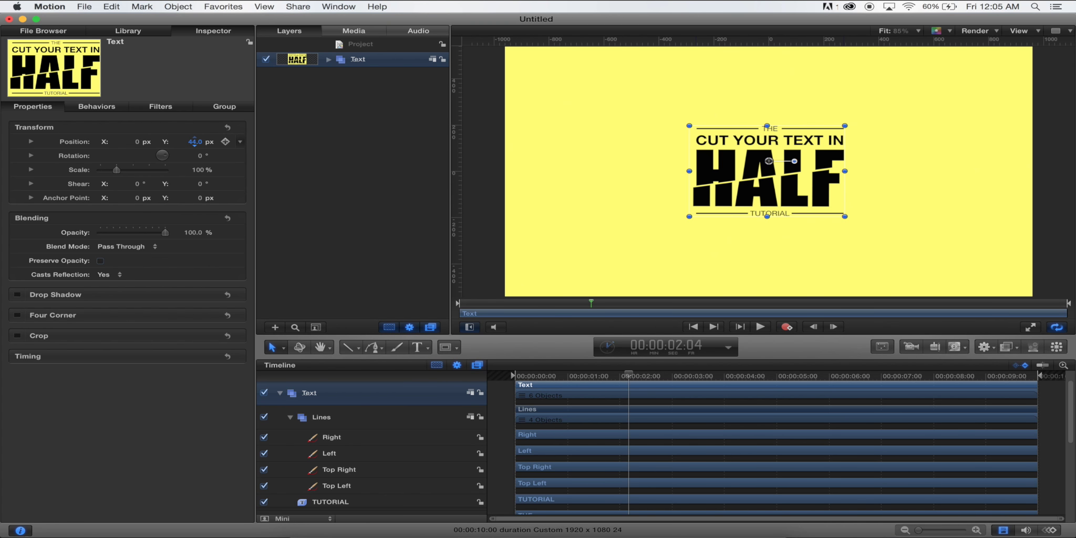
{"action": "left_click", "coordinate": [331, 190]}
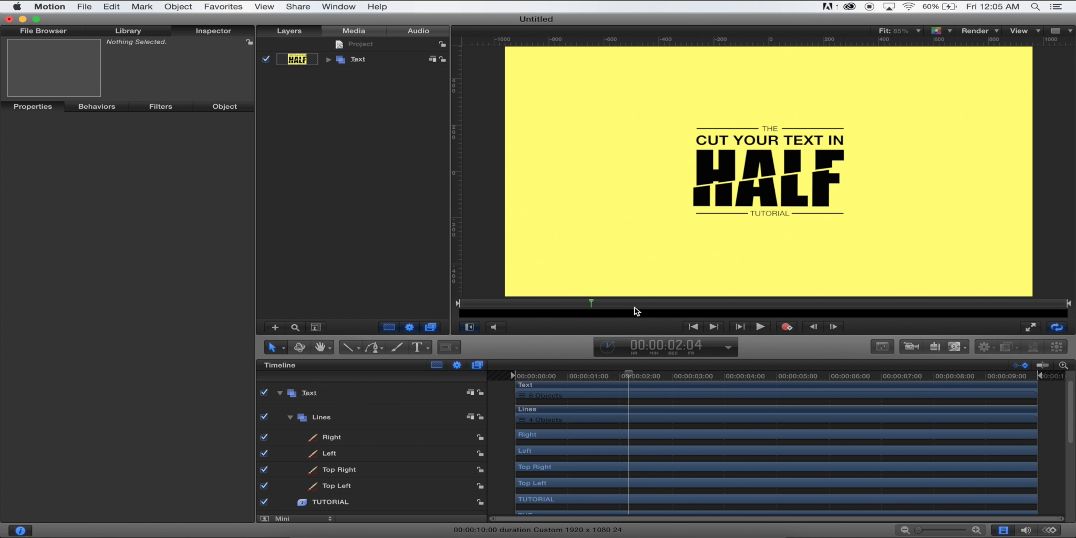
Play the finished cut-in-half title animation from the first frame twice to review it.
{"action": "left_click", "coordinate": [693, 327]}
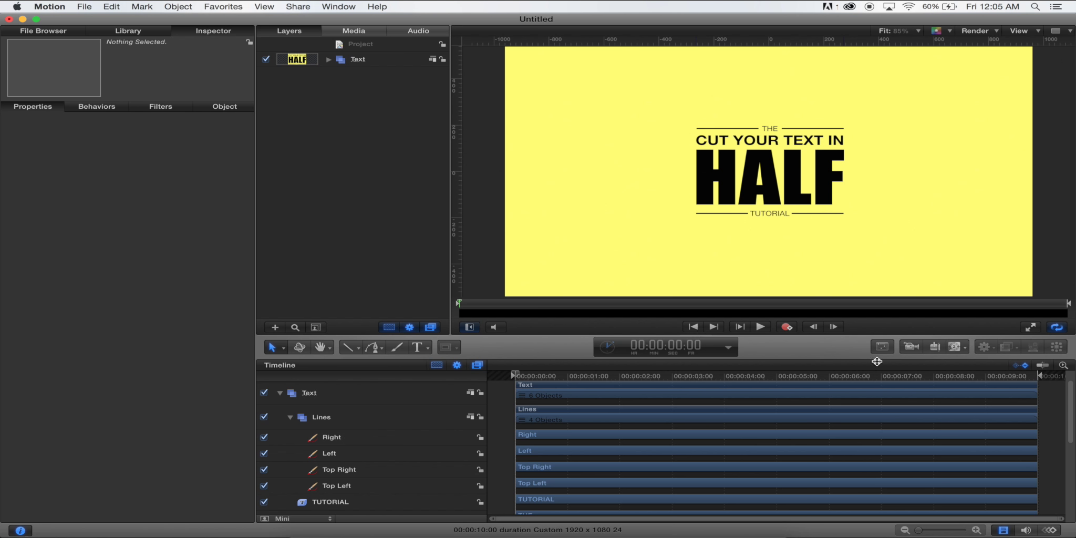
{"action": "left_click", "coordinate": [765, 327]}
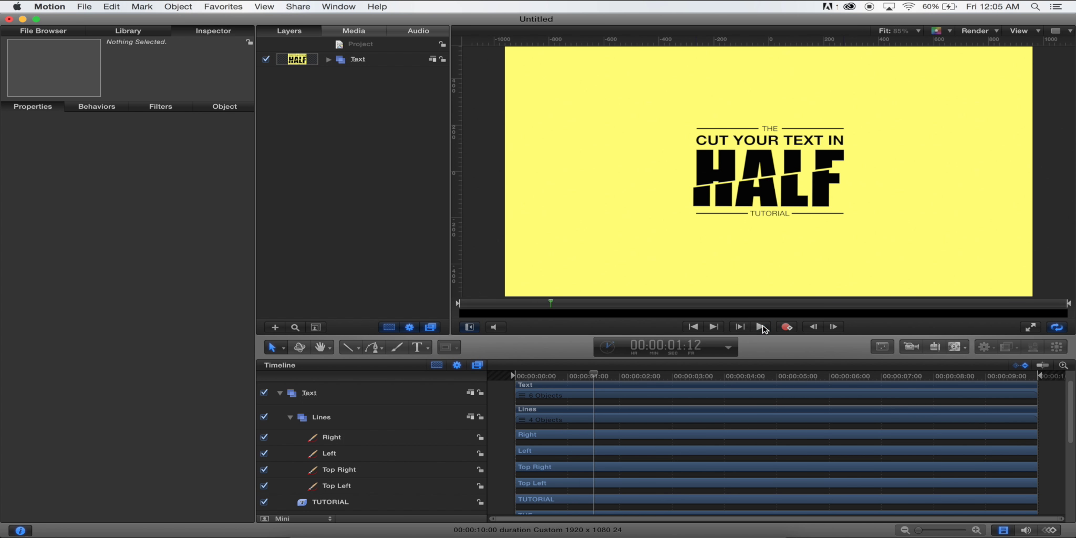
{"action": "left_click", "coordinate": [693, 327]}
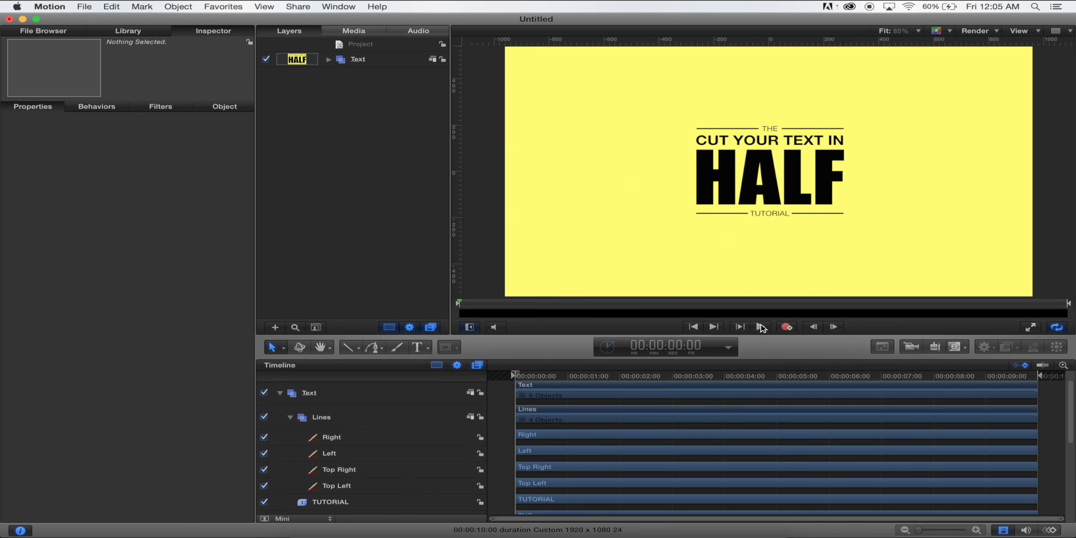
{"action": "left_click", "coordinate": [761, 327]}
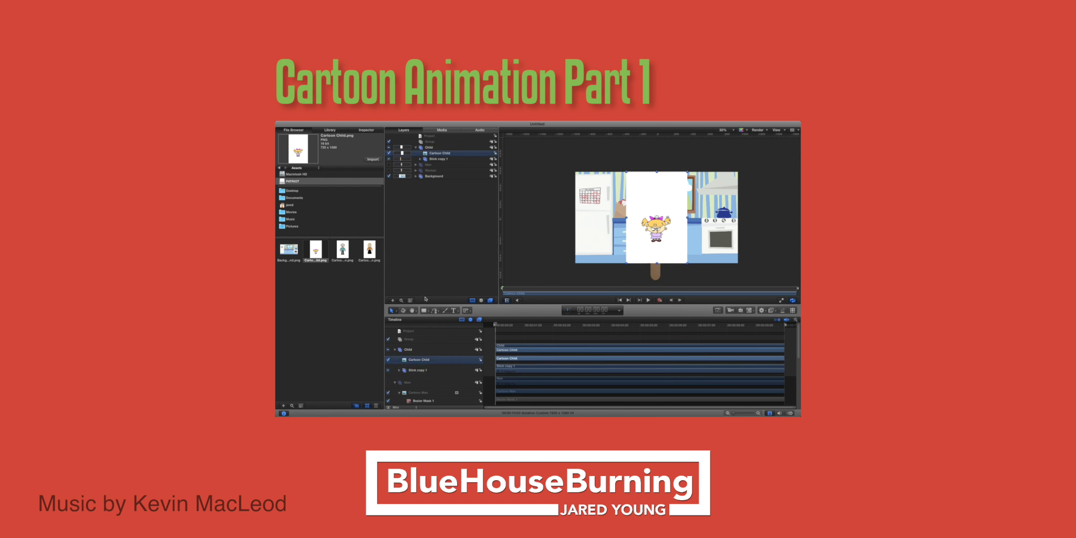